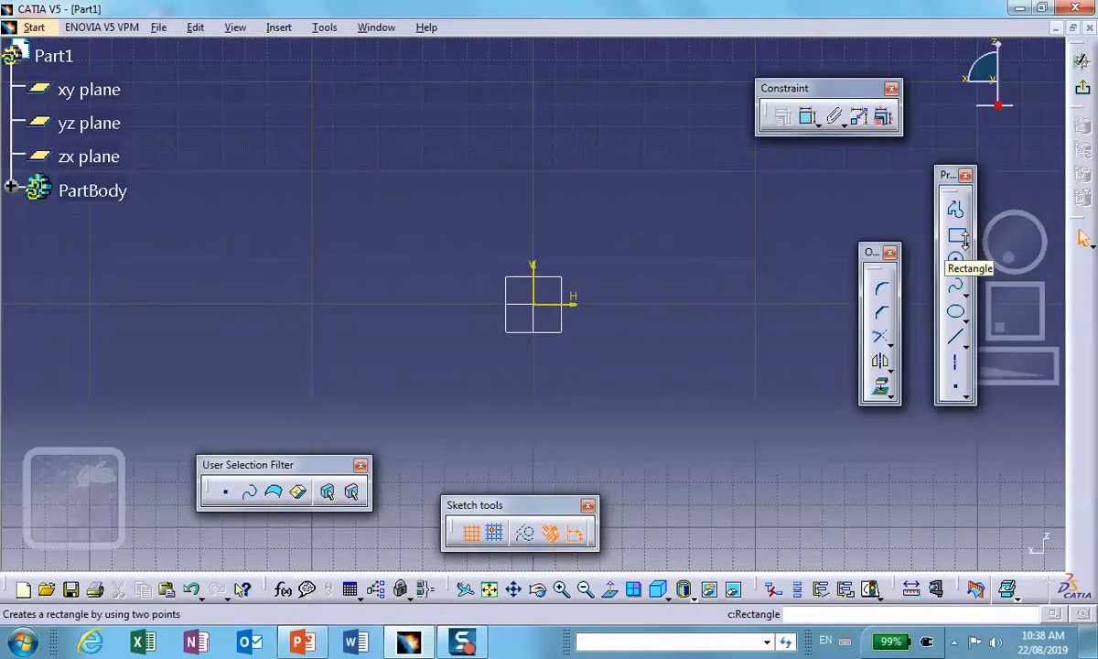
Sketch a centered rectangle about 2.25 in wide and 1.85 in high around the sketch origin
{"action": "left_click", "coordinate": [962, 239]}
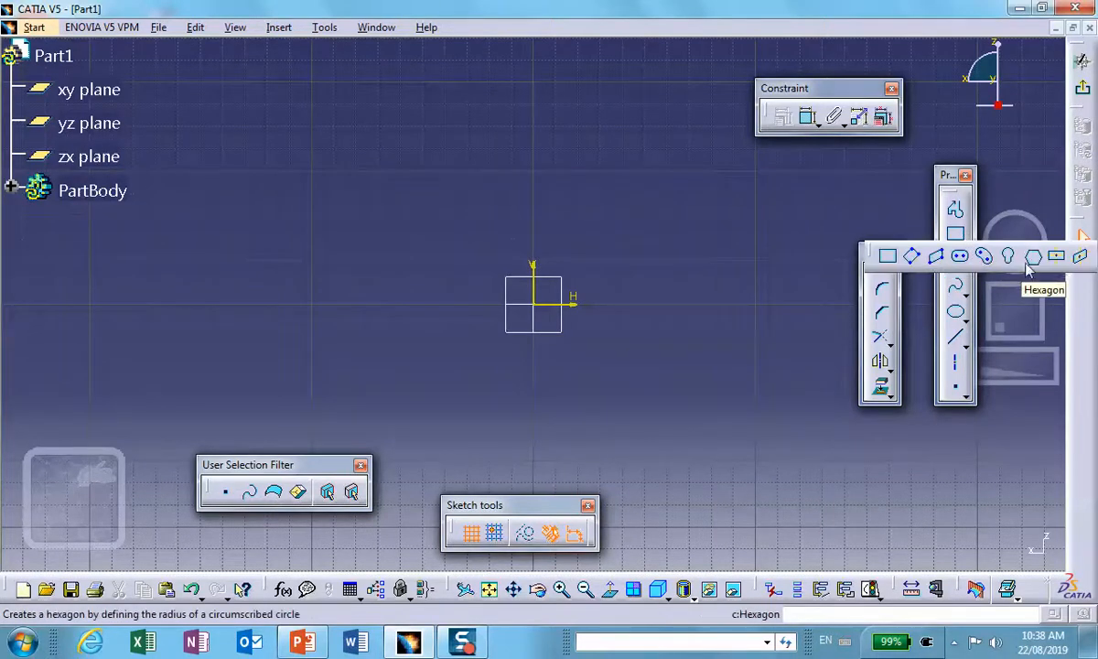
{"action": "left_click", "coordinate": [1057, 257]}
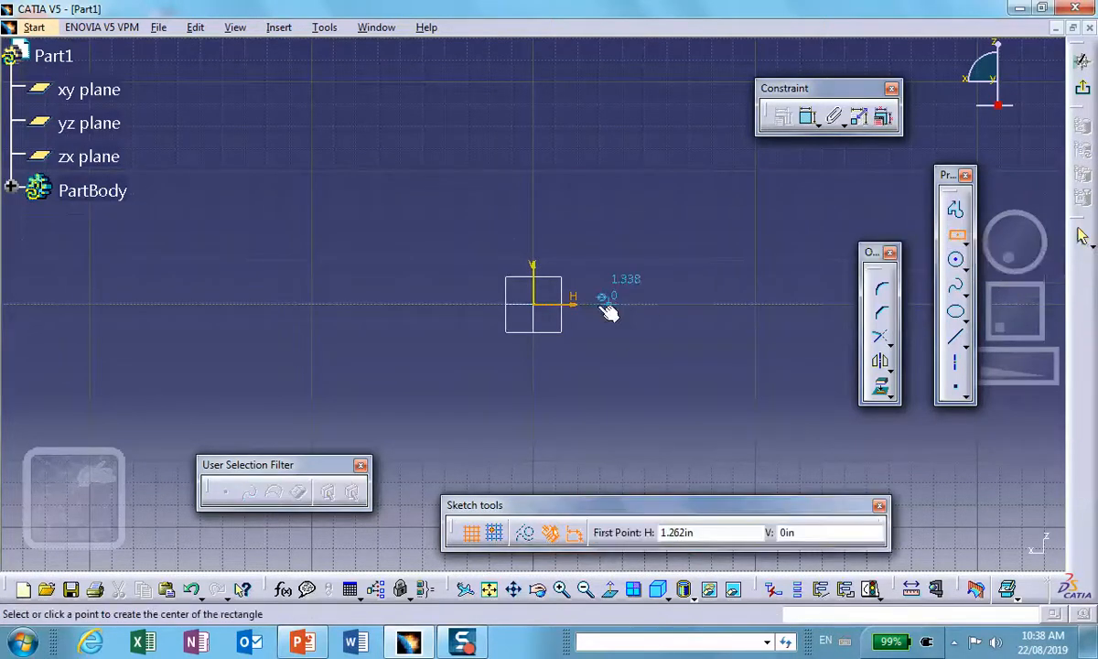
{"action": "left_click", "coordinate": [540, 307]}
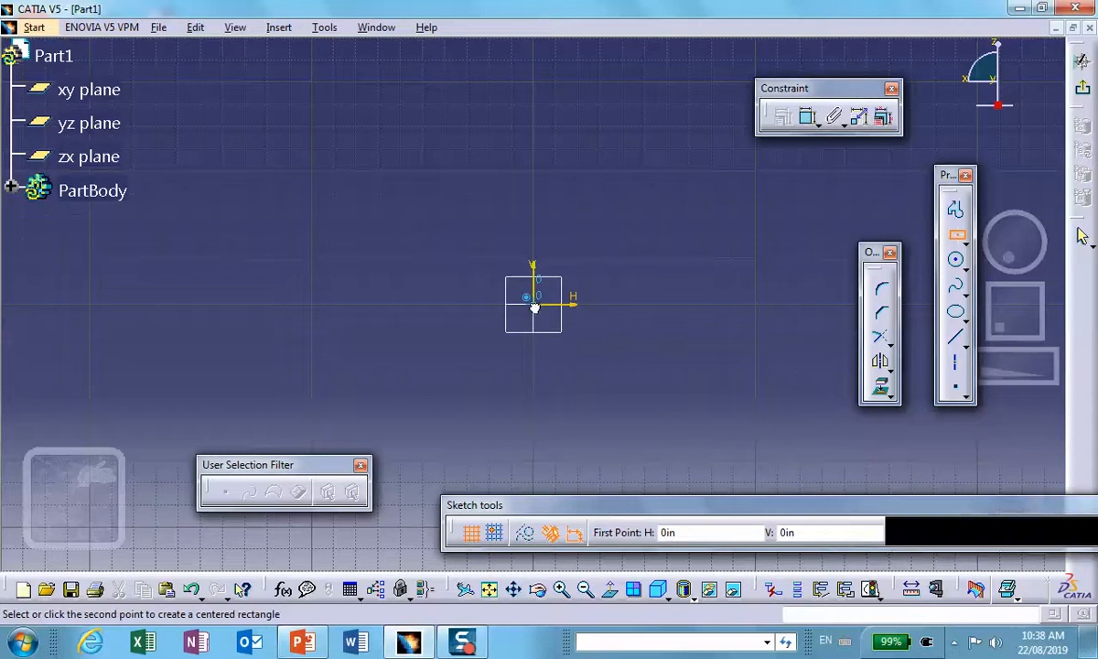
{"action": "left_click", "coordinate": [597, 356]}
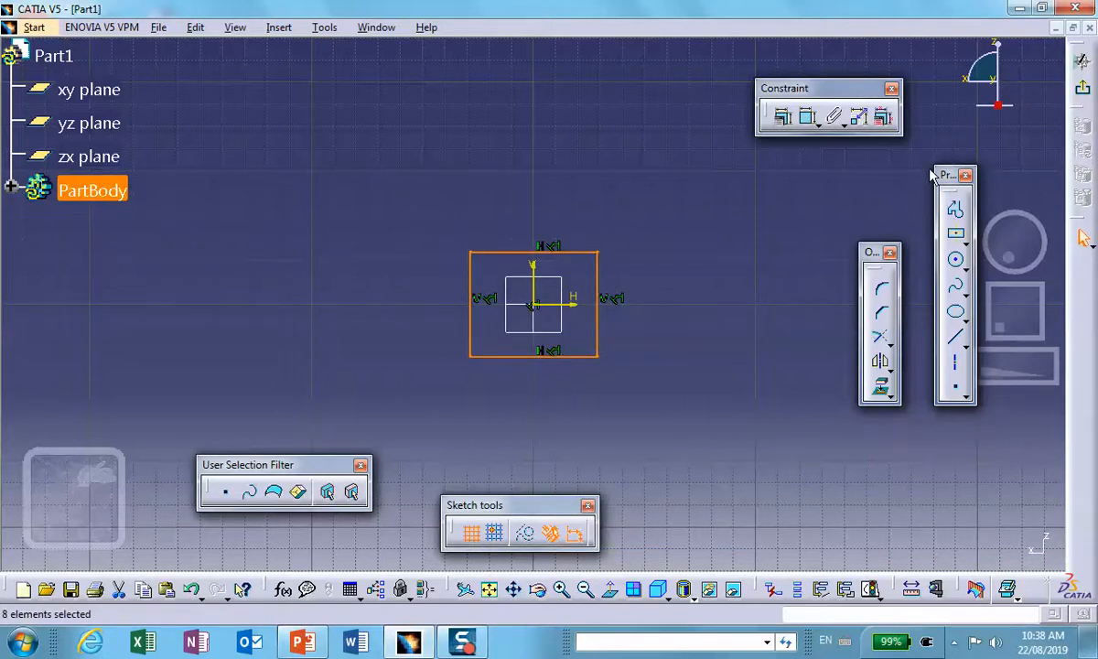
Dimension the rectangle's width above it and its height beside it
{"action": "left_click", "coordinate": [806, 116]}
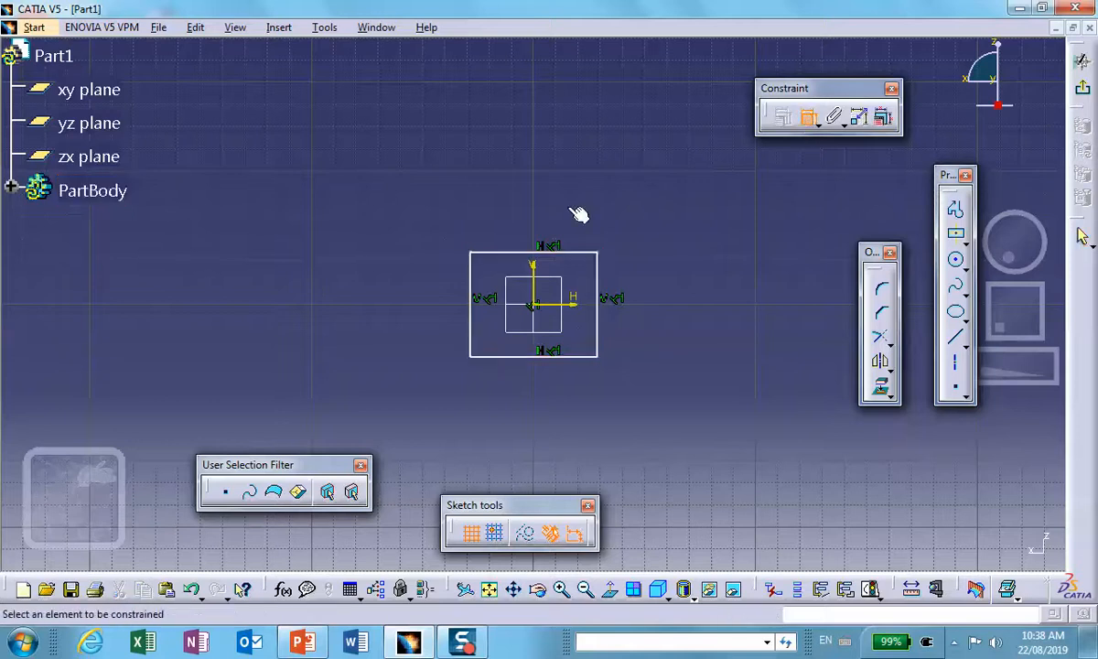
{"action": "left_click", "coordinate": [547, 260]}
{"action": "left_click", "coordinate": [548, 209]}
{"action": "left_click", "coordinate": [600, 291]}
{"action": "left_click", "coordinate": [671, 302]}
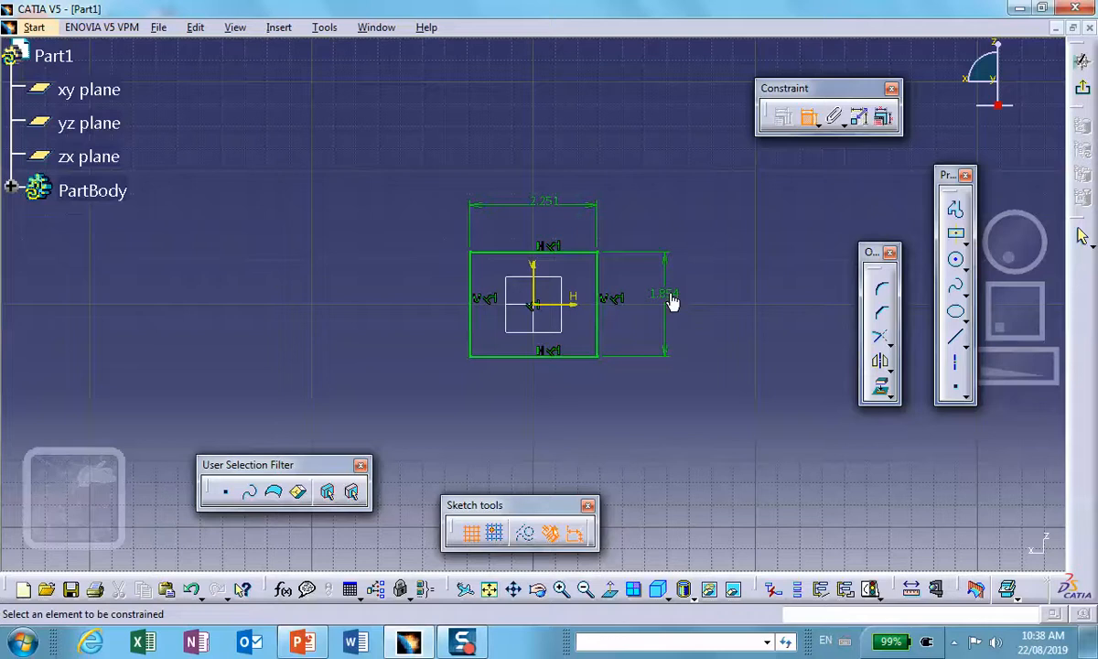
Set both the width and the height of the rectangle to 10 mm
{"action": "double_click", "coordinate": [549, 201]}
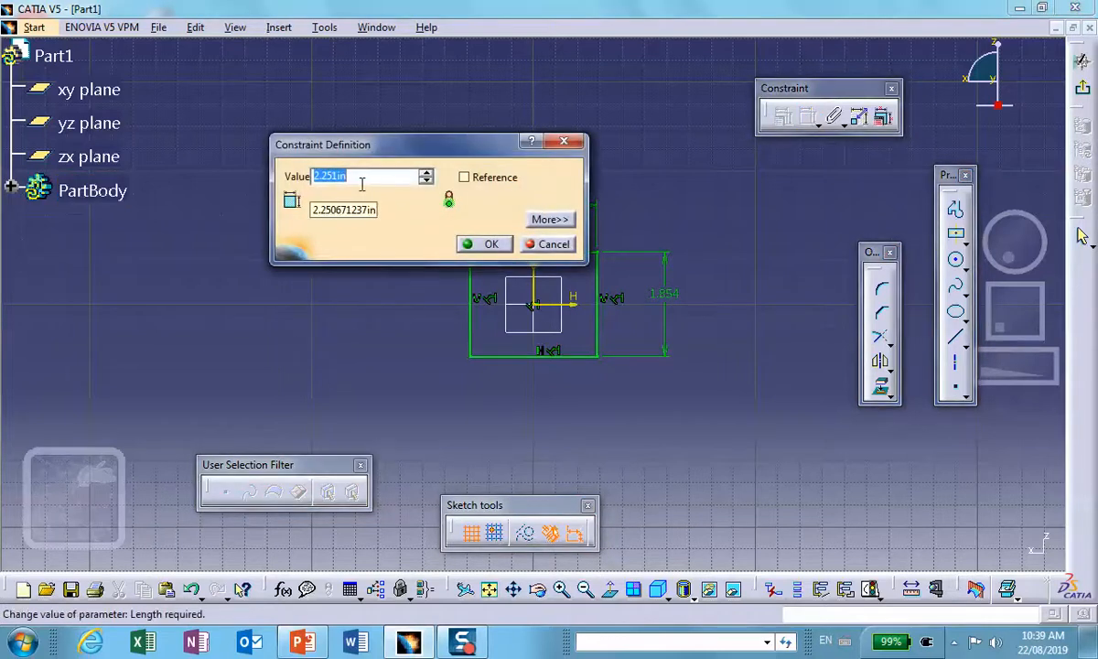
{"action": "type", "text": "10mm"}
{"action": "left_click", "coordinate": [471, 243]}
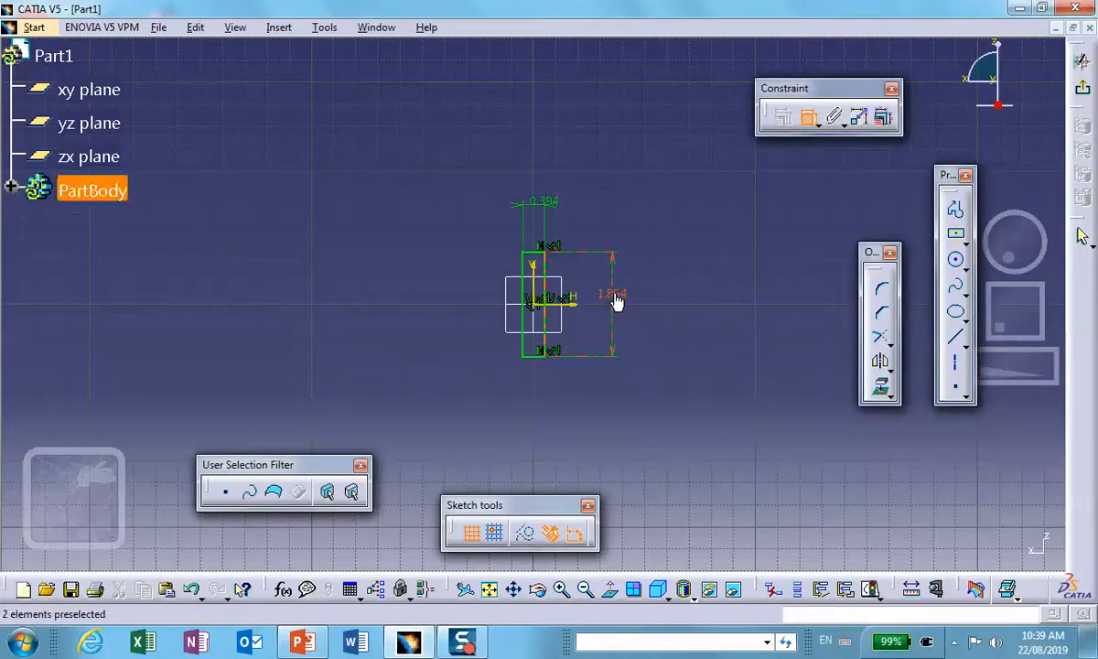
{"action": "double_click", "coordinate": [615, 293]}
{"action": "type", "text": "10mm"}
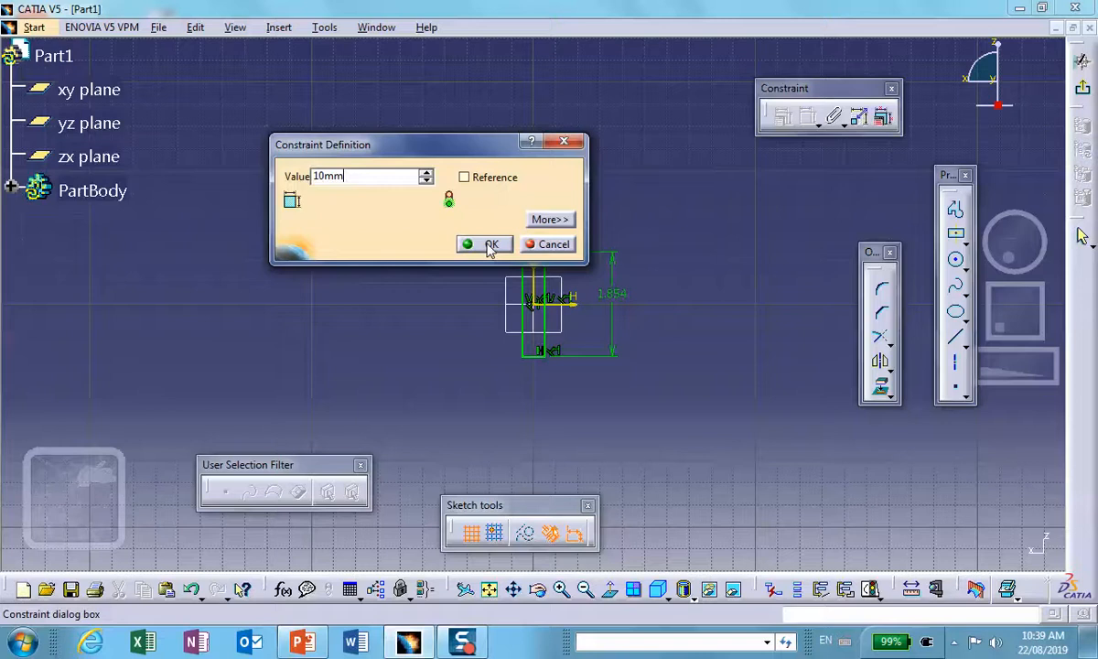
{"action": "left_click", "coordinate": [490, 245]}
Finish the sketch and extrude the square profile into a pad with a length of 100 mm
{"action": "left_click", "coordinate": [1083, 87]}
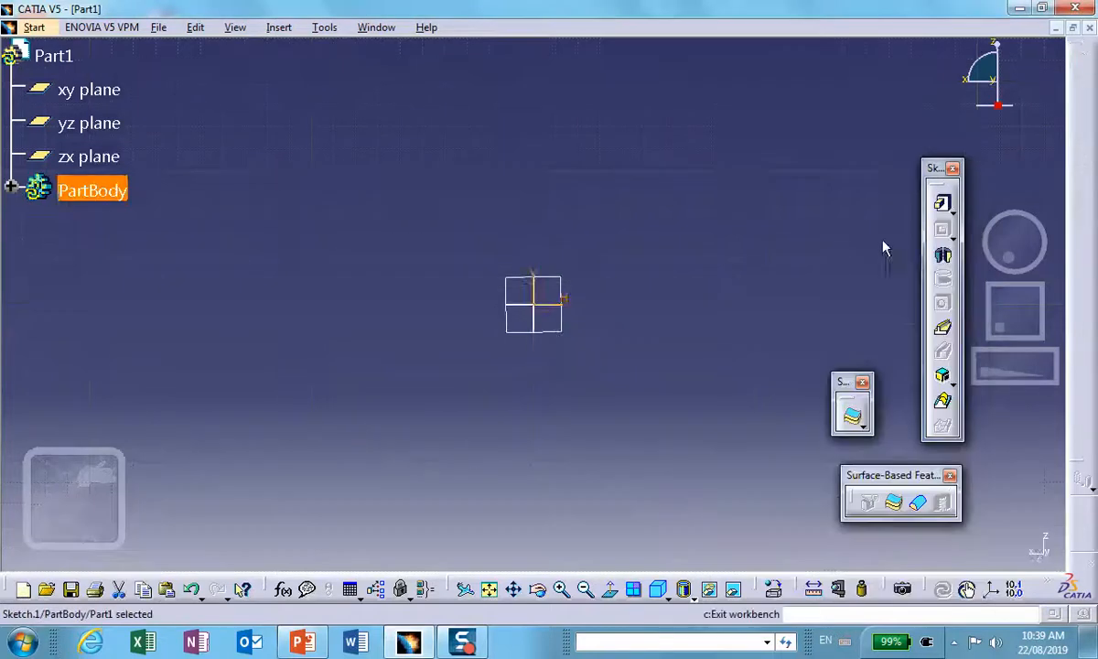
{"action": "left_click", "coordinate": [945, 206]}
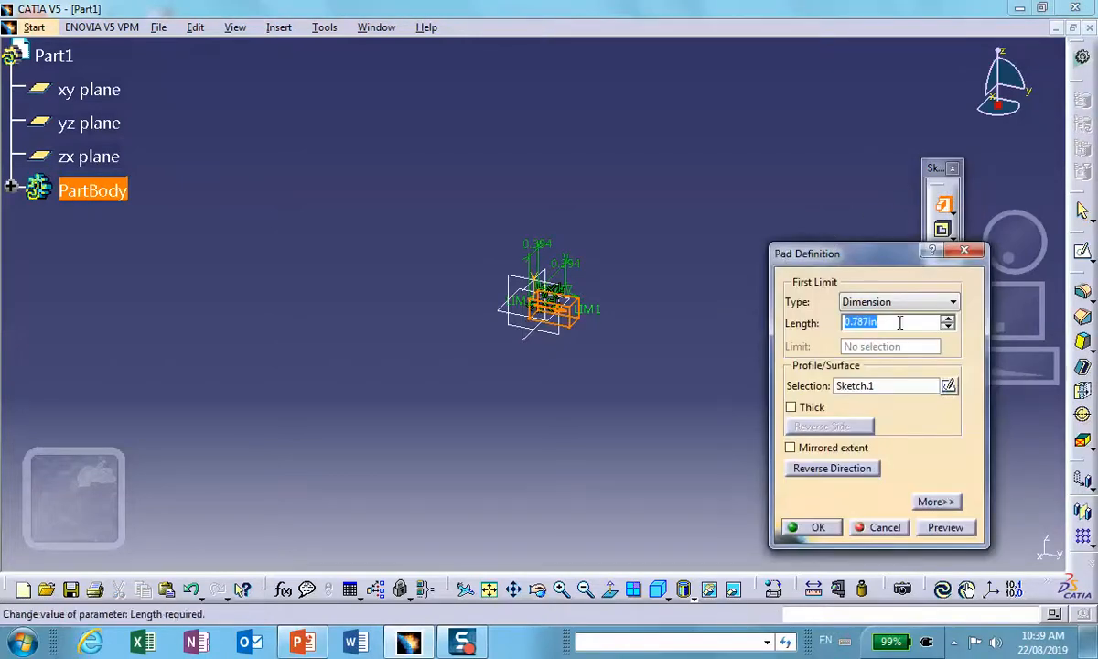
{"action": "type", "text": "100mm"}
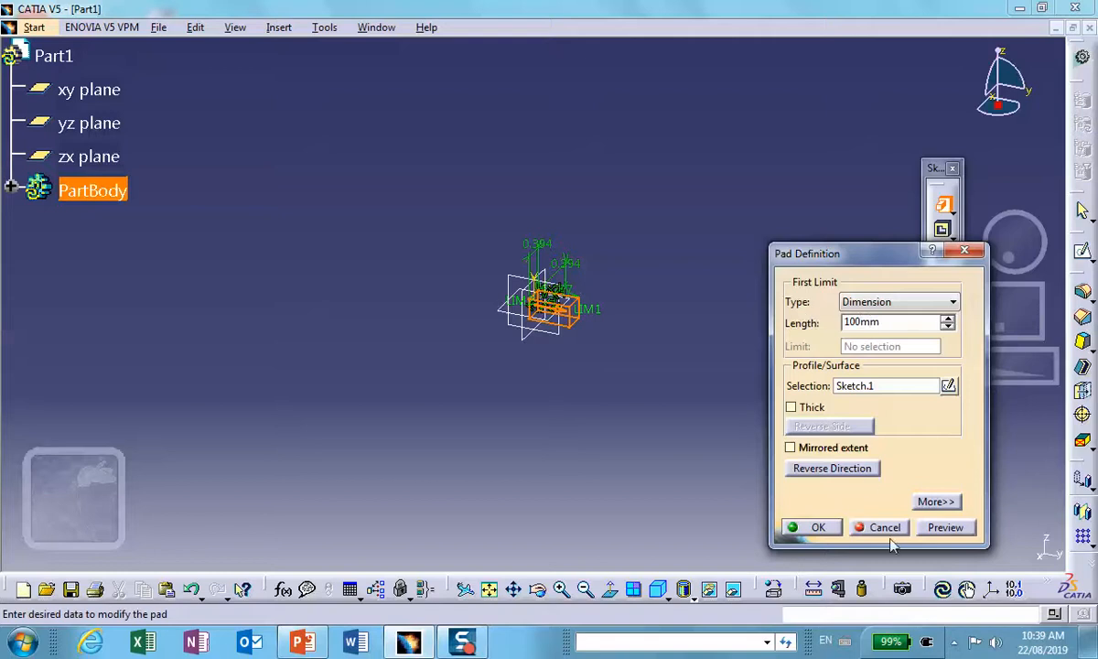
{"action": "left_click", "coordinate": [821, 527]}
{"action": "middle_click_drag", "start_coordinate": [682, 437], "coordinate": [462, 425]}
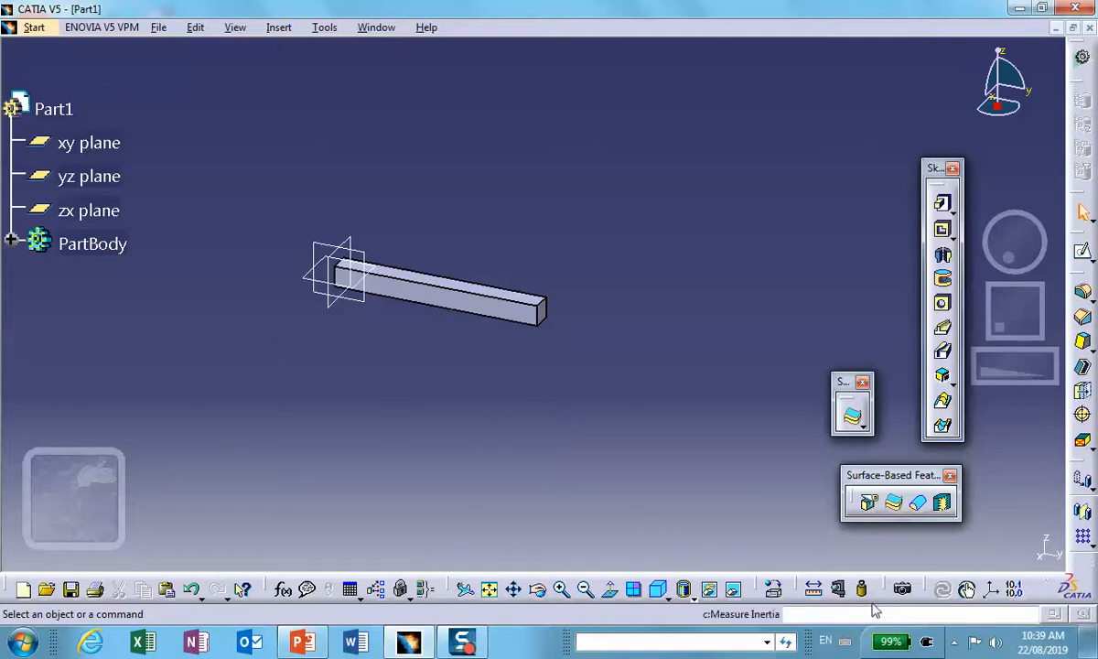
Apply the Aluminium material from the metal library to the part
{"action": "left_click", "coordinate": [773, 588]}
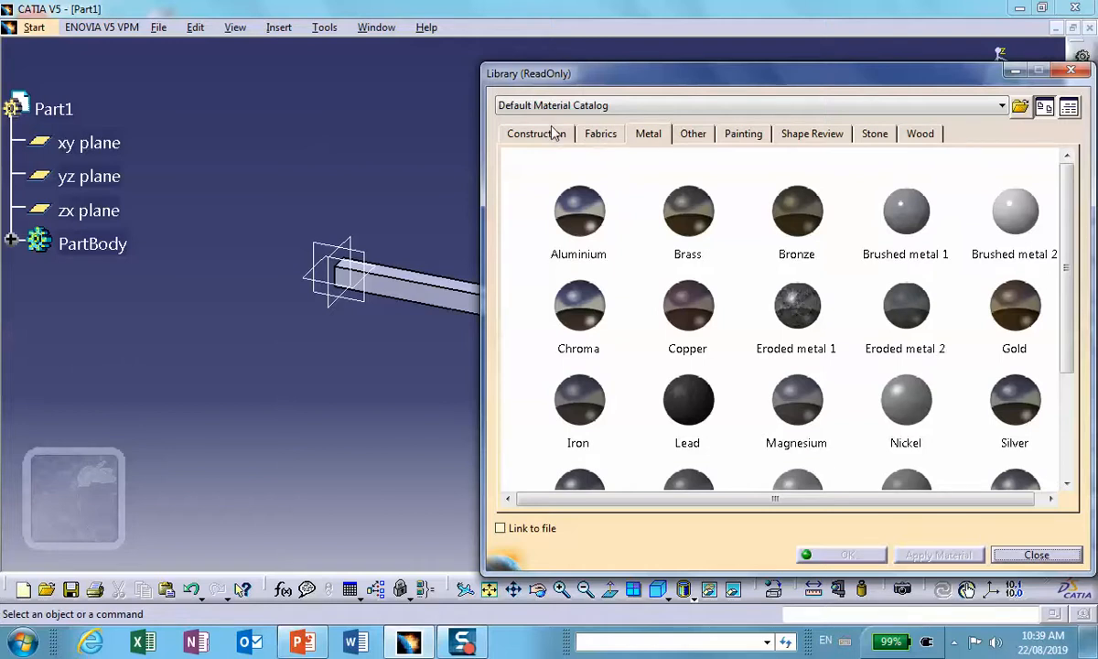
{"action": "left_click", "coordinate": [557, 190]}
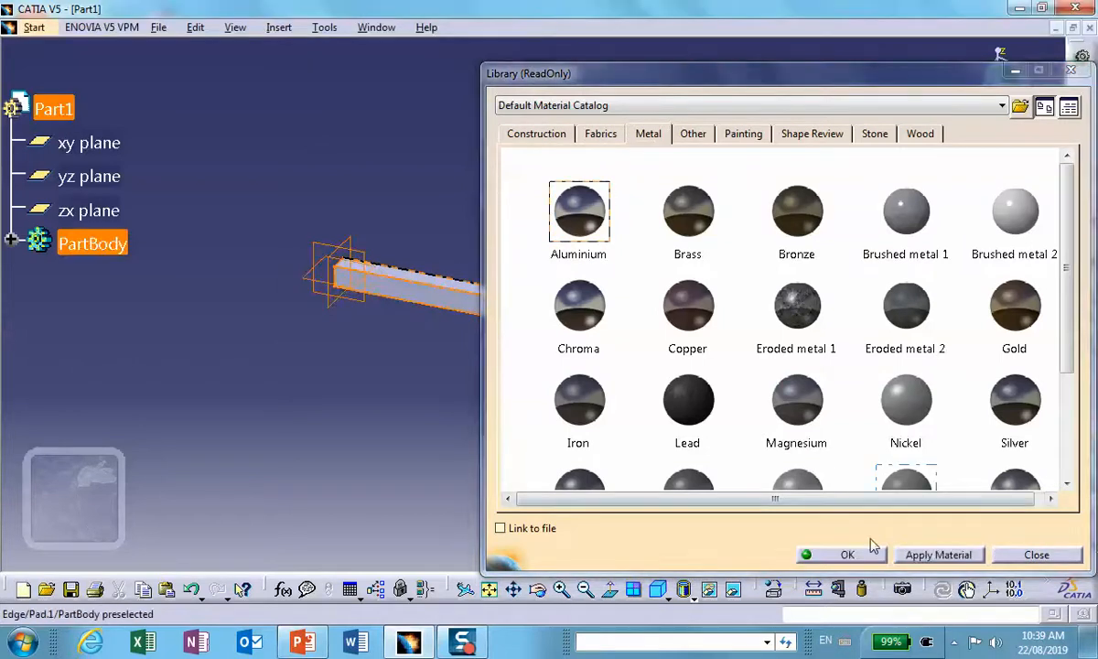
{"action": "left_click", "coordinate": [819, 554]}
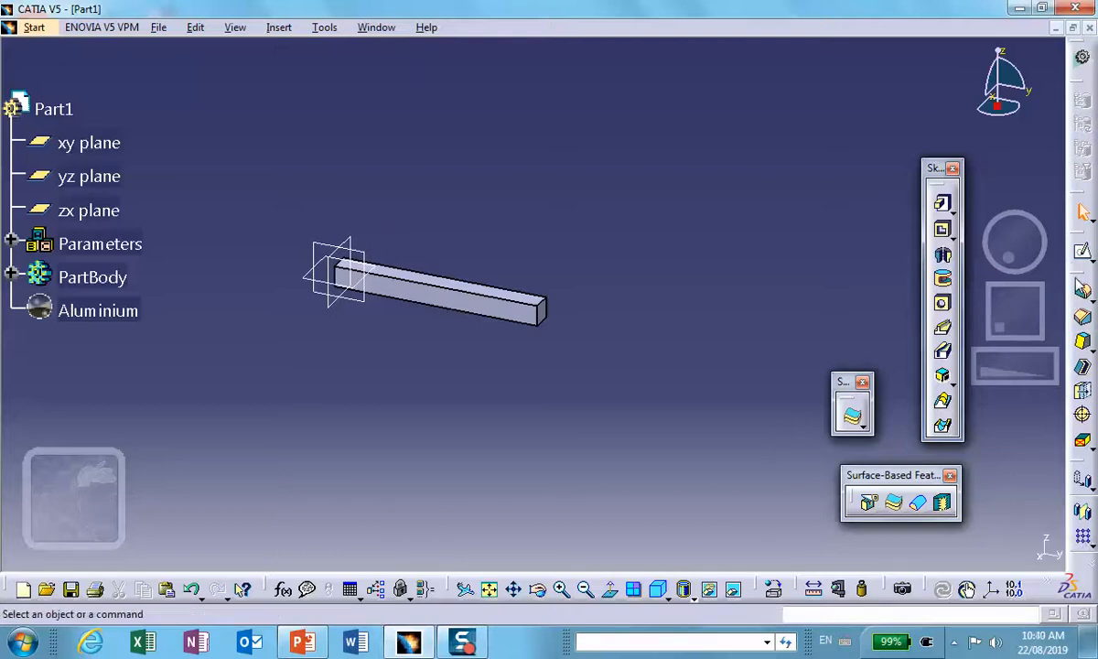
Create a coordinate point on the Y axis beyond the bar's free end, keeping X and Z at 0 in
{"action": "left_click_drag", "start_coordinate": [1080, 272], "coordinate": [872, 236]}
{"action": "left_click_drag", "start_coordinate": [1082, 507], "coordinate": [978, 432]}
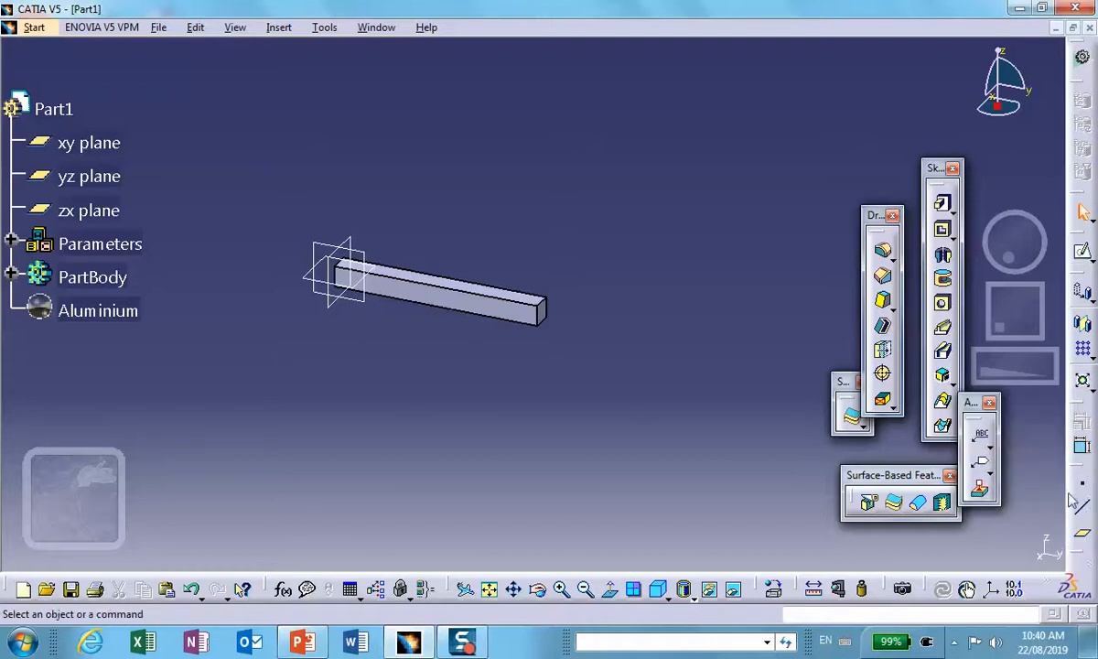
{"action": "left_click", "coordinate": [1082, 483]}
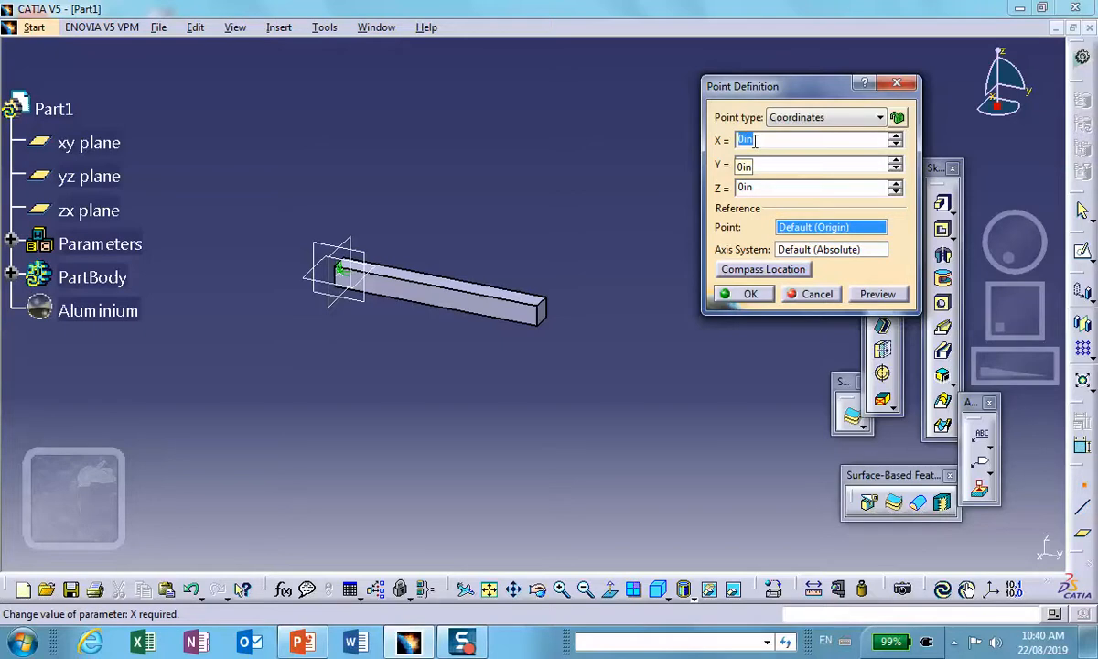
{"action": "left_click", "coordinate": [768, 188]}
{"action": "left_click", "coordinate": [780, 166]}
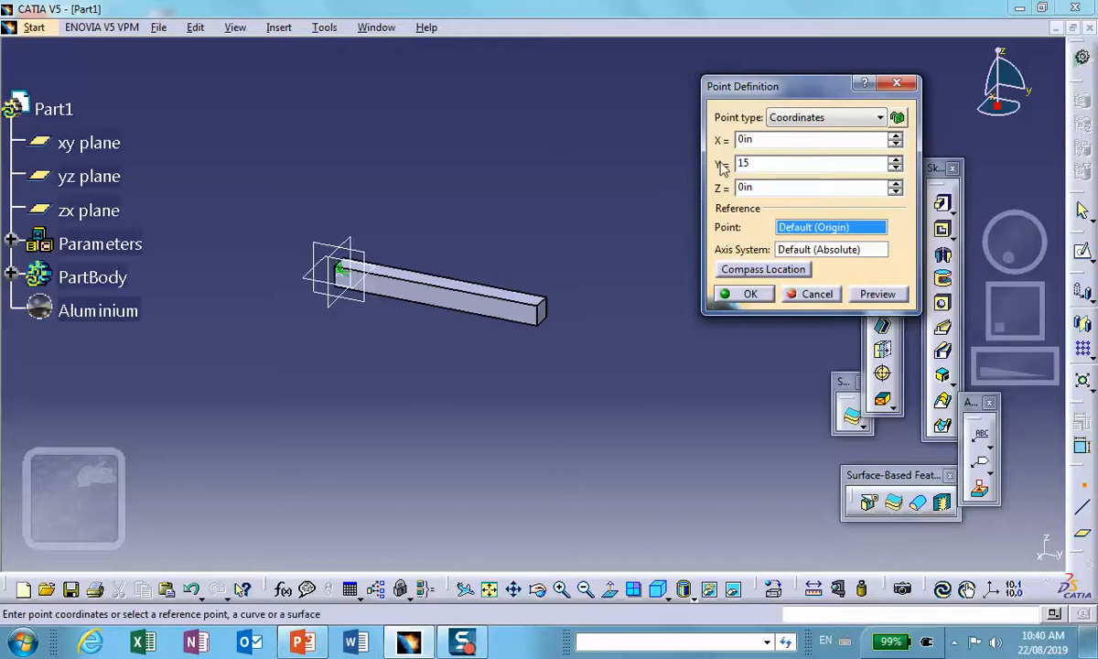
{"action": "left_click", "coordinate": [751, 293]}
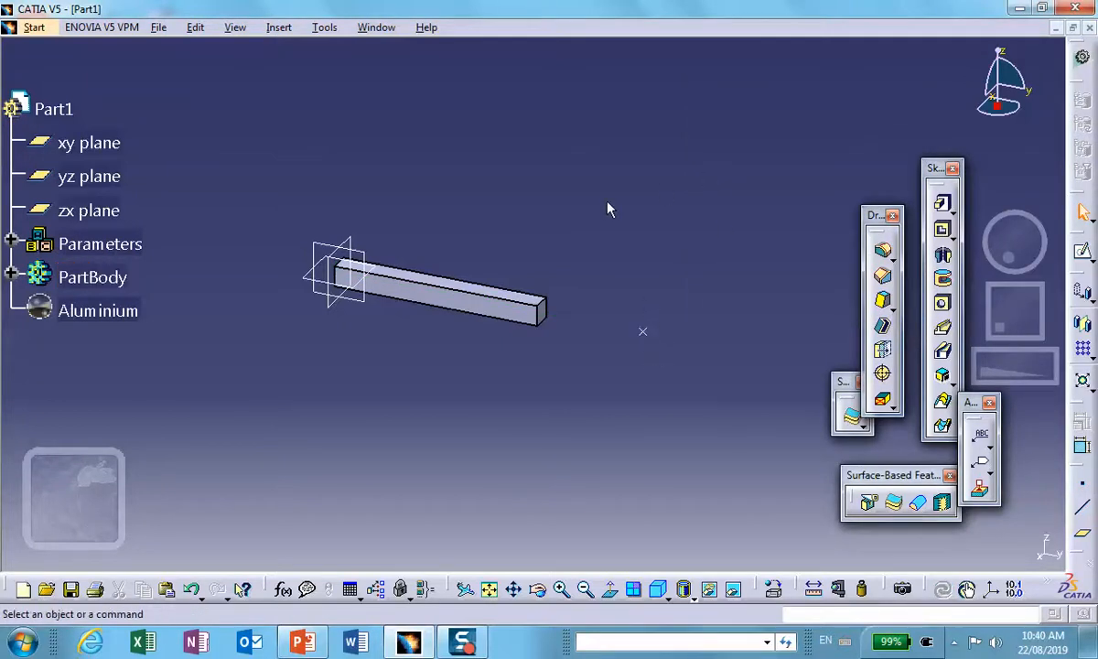
Switch the part to Generative Structural Analysis and create a Static Analysis case
{"action": "left_click", "coordinate": [35, 27]}
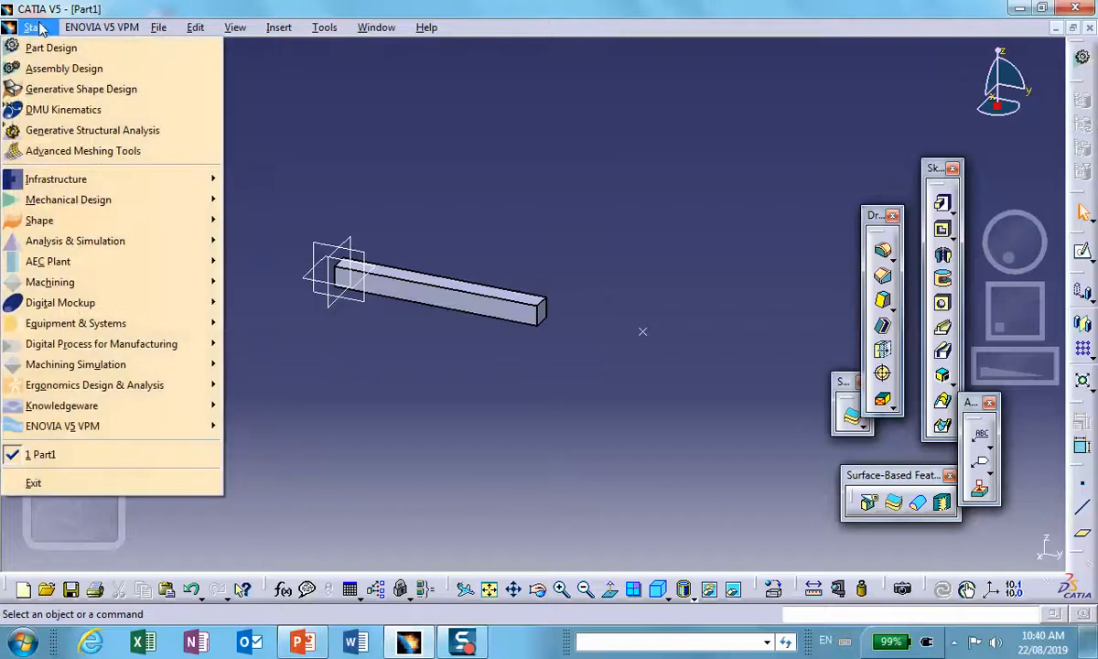
{"action": "left_click", "coordinate": [64, 126]}
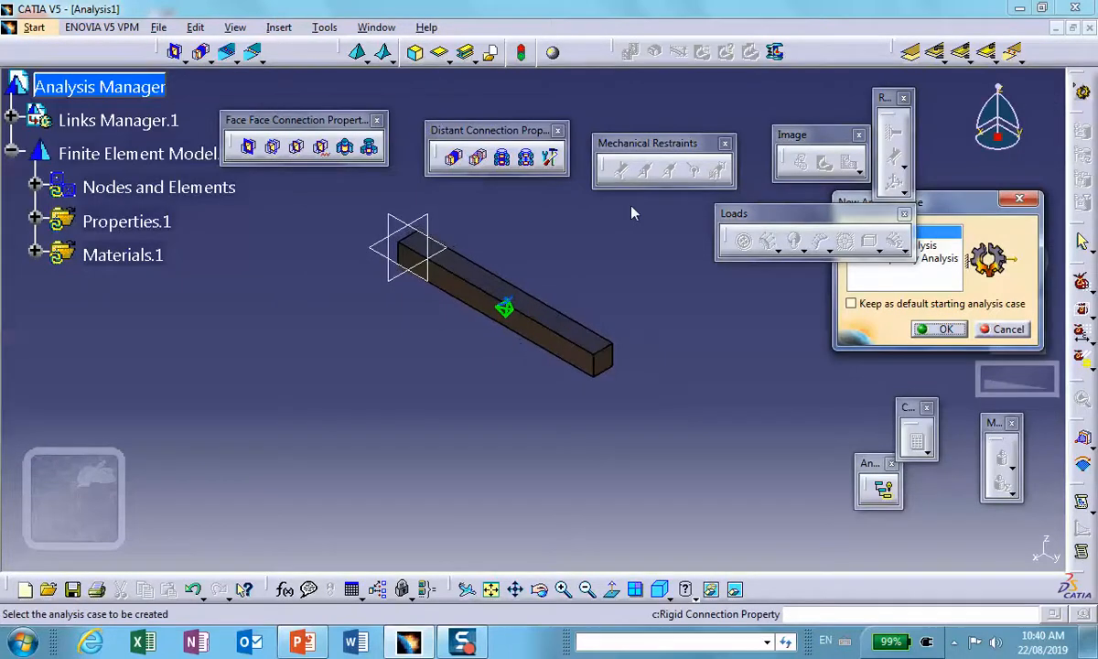
{"action": "left_click", "coordinate": [937, 329]}
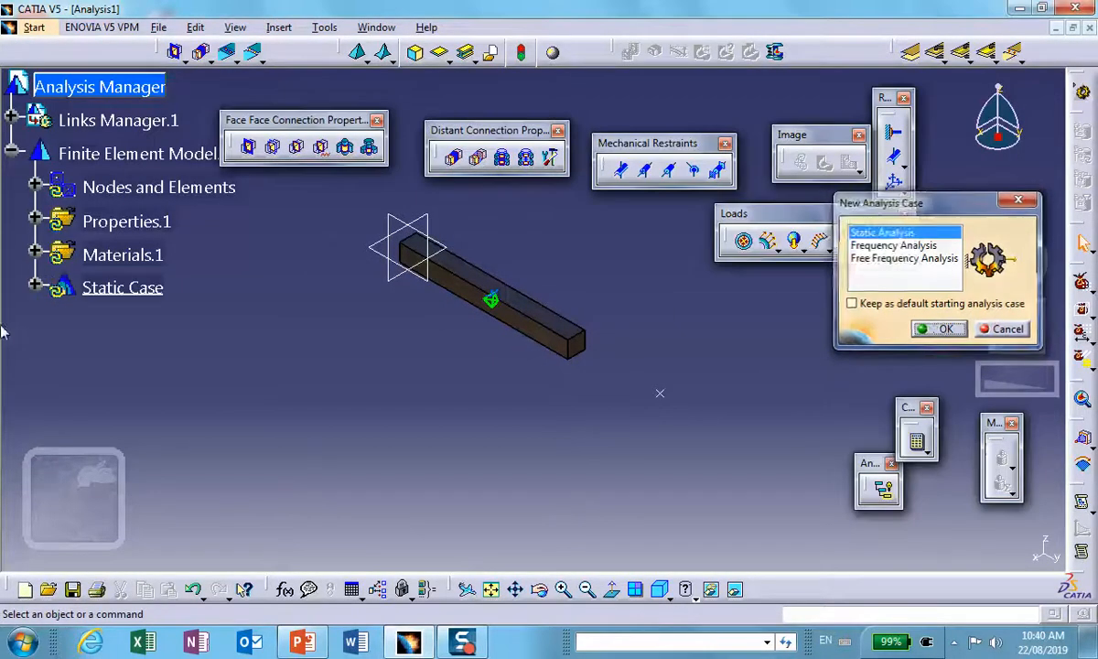
Set the global element size of the OCTREE tetrahedron mesh to 0.2 in, keeping linear elements
{"action": "double_click", "coordinate": [211, 220]}
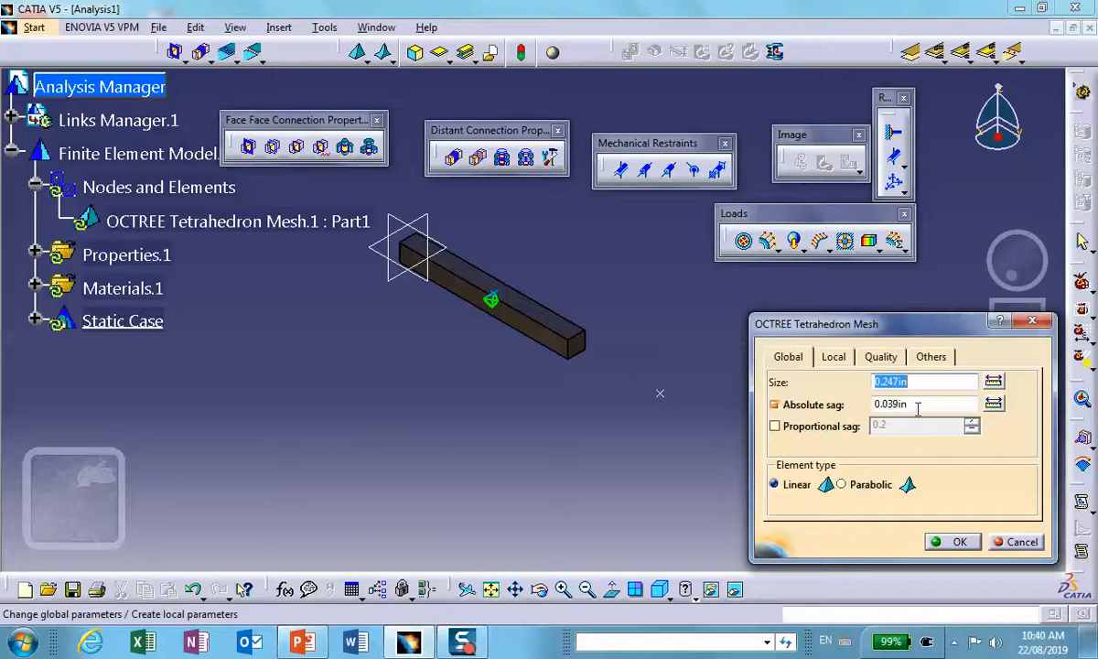
{"action": "key", "text": "Tab"}
{"action": "left_click", "coordinate": [904, 384]}
{"action": "type", "text": ".2"}
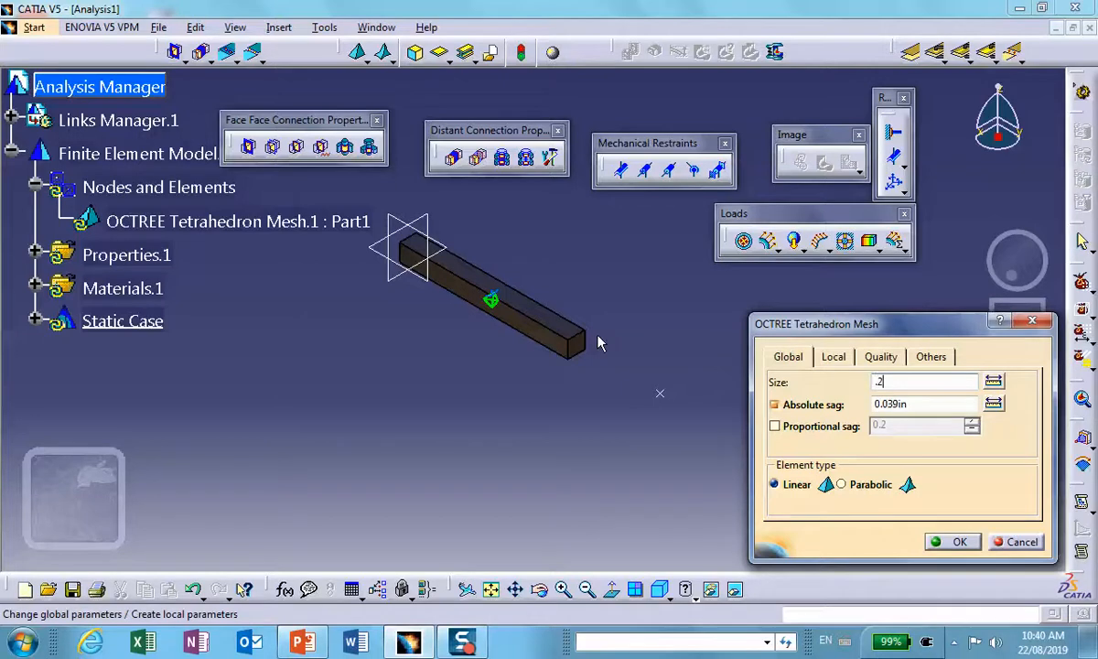
{"action": "left_click", "coordinate": [951, 541]}
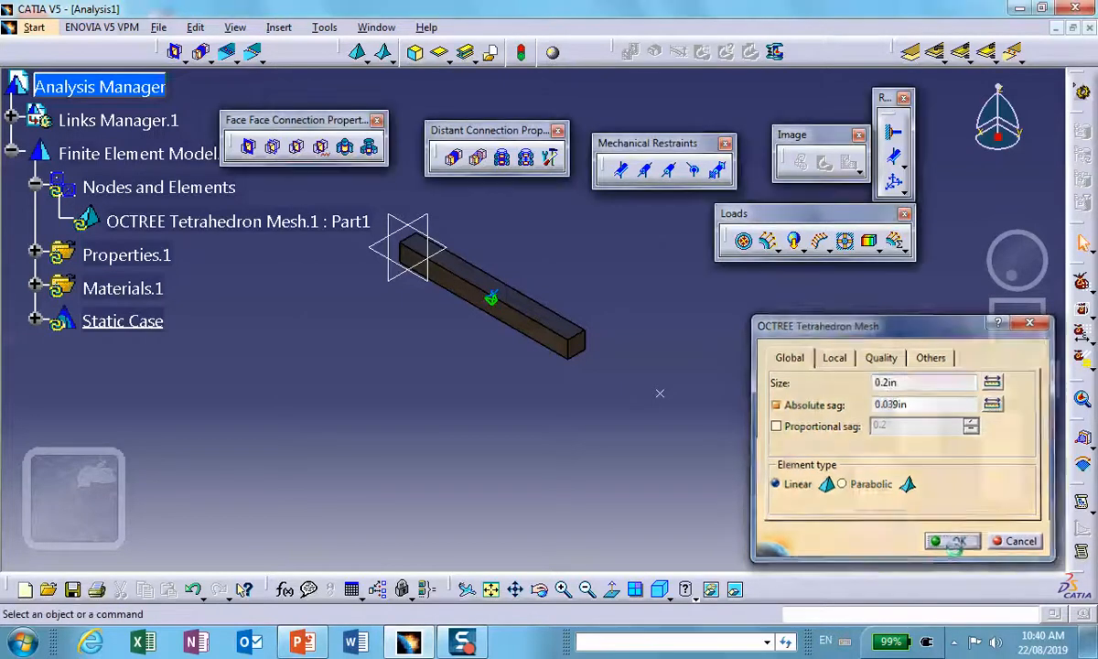
Generate a mesh visualization from Nodes and Elements, accepting the mesh update, and deactivate the resulting mesh image
{"action": "right_click", "coordinate": [128, 186]}
{"action": "left_click", "coordinate": [178, 437]}
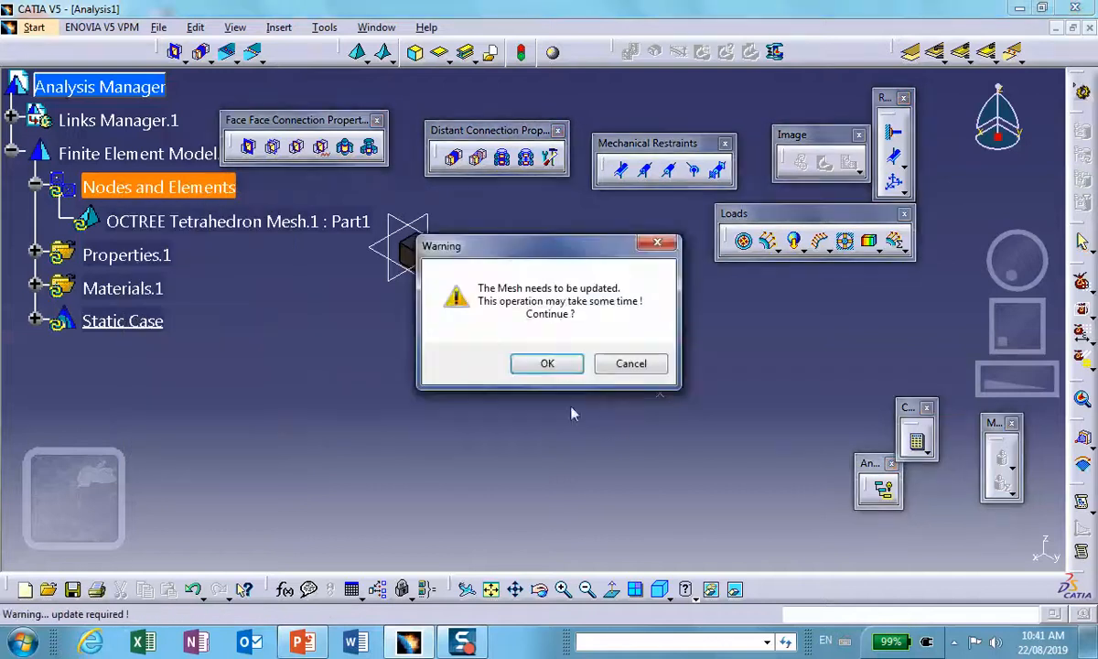
{"action": "left_click", "coordinate": [560, 366]}
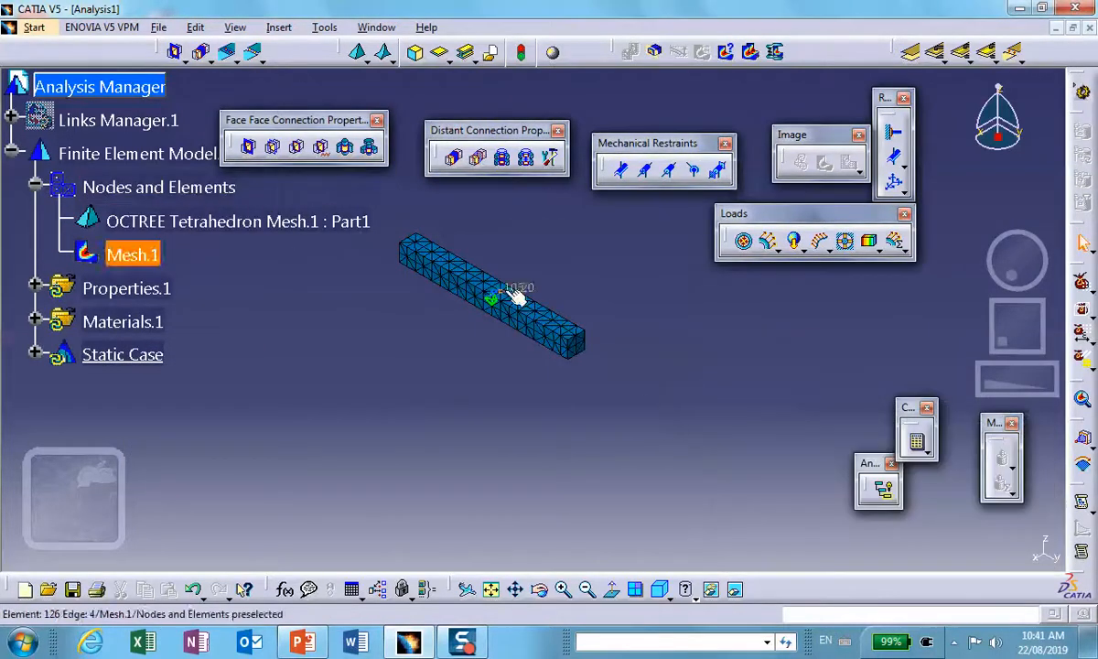
{"action": "right_click", "coordinate": [127, 257]}
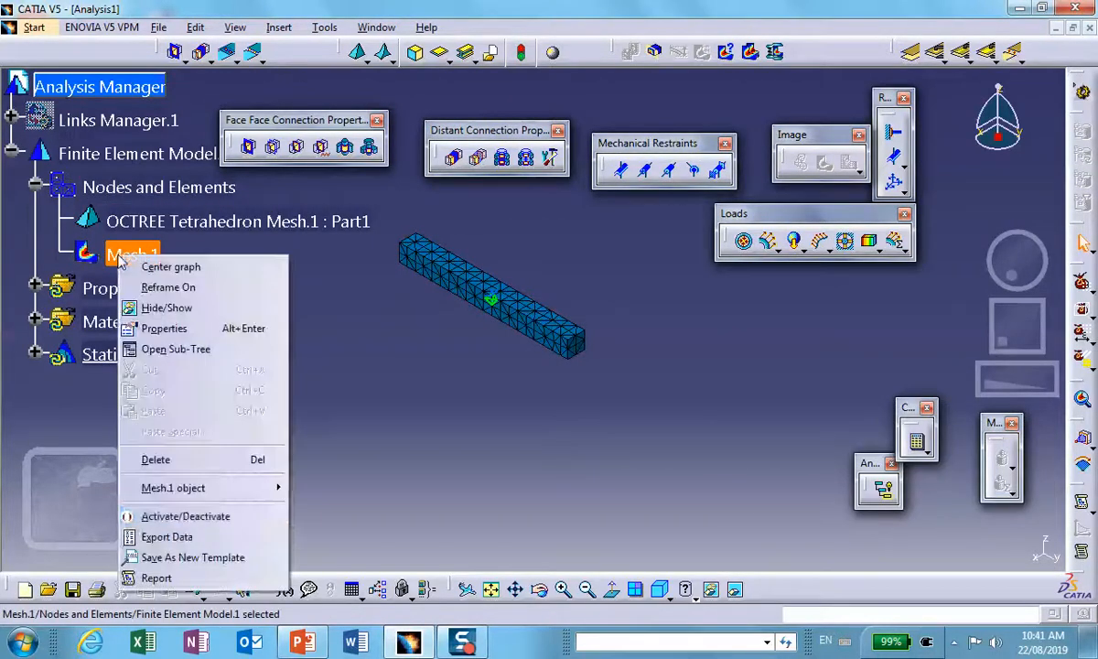
{"action": "left_click", "coordinate": [187, 517]}
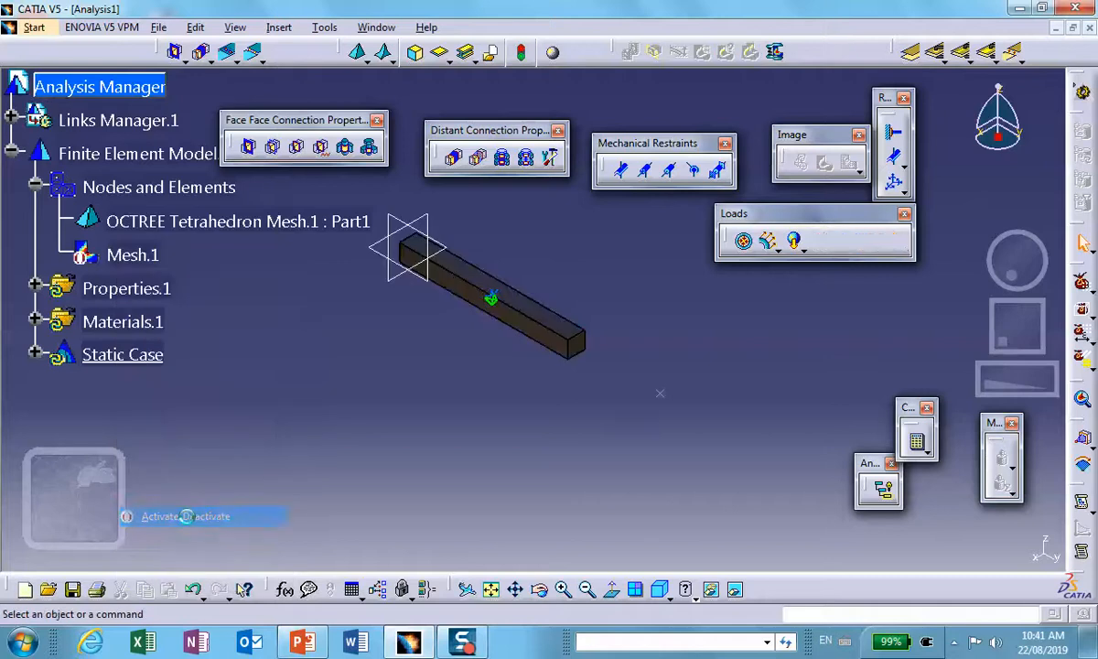
Apply a clamp restraint to the beam's square end face at the origin planes
{"action": "middle_click_drag", "start_coordinate": [425, 417], "coordinate": [798, 277]}
{"action": "middle_click_drag", "start_coordinate": [642, 411], "coordinate": [679, 321]}
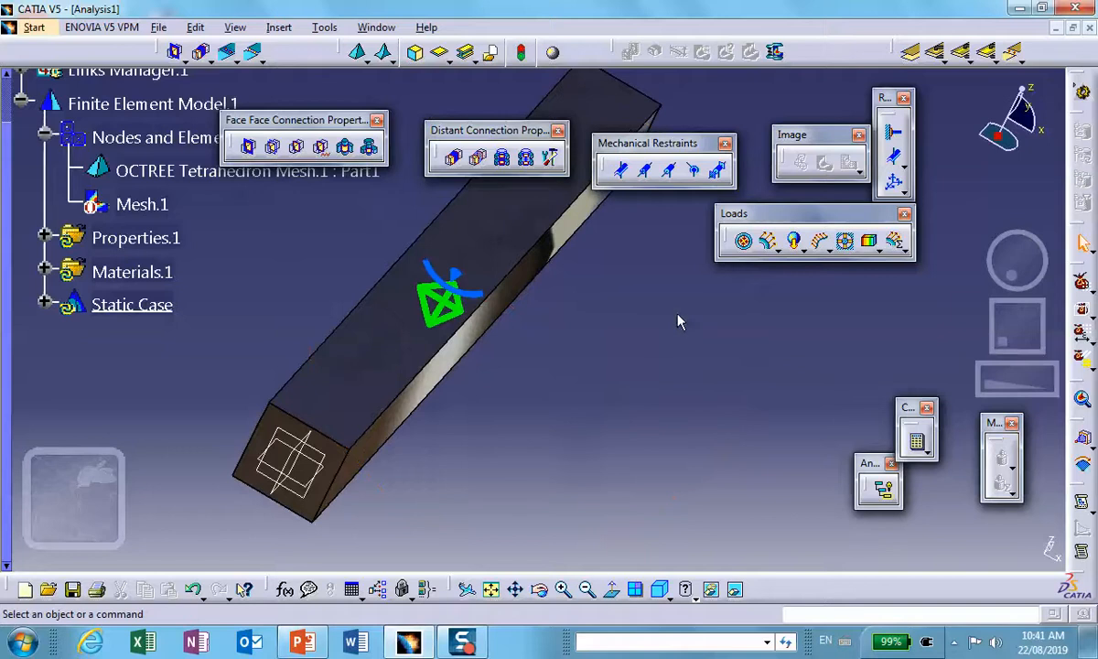
{"action": "left_click", "coordinate": [894, 135]}
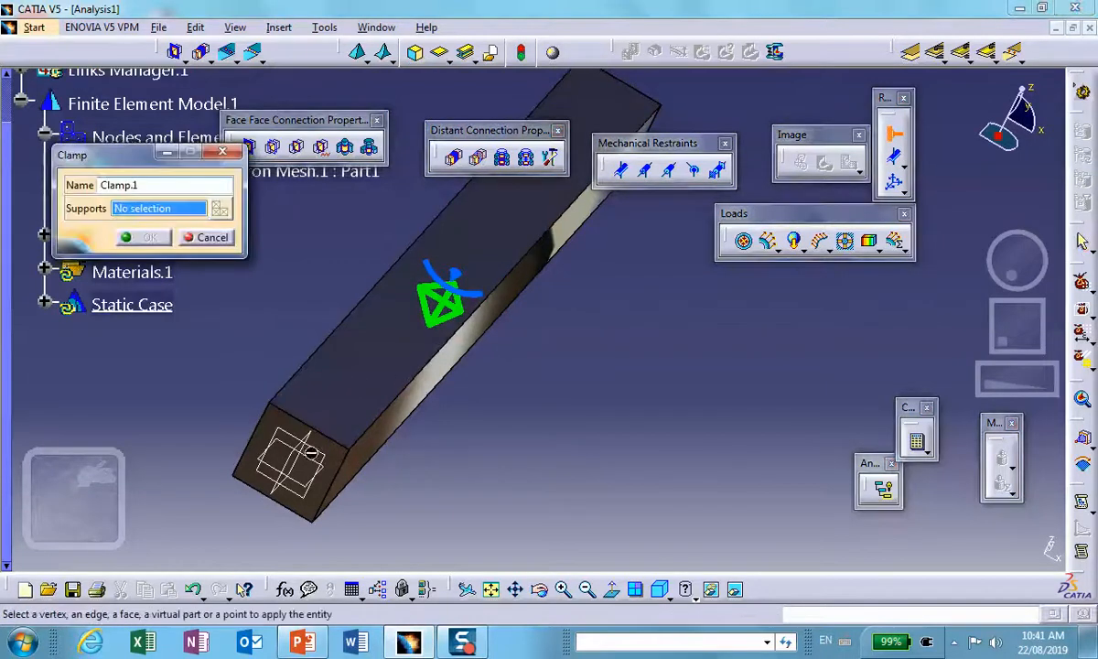
{"action": "left_click", "coordinate": [322, 434]}
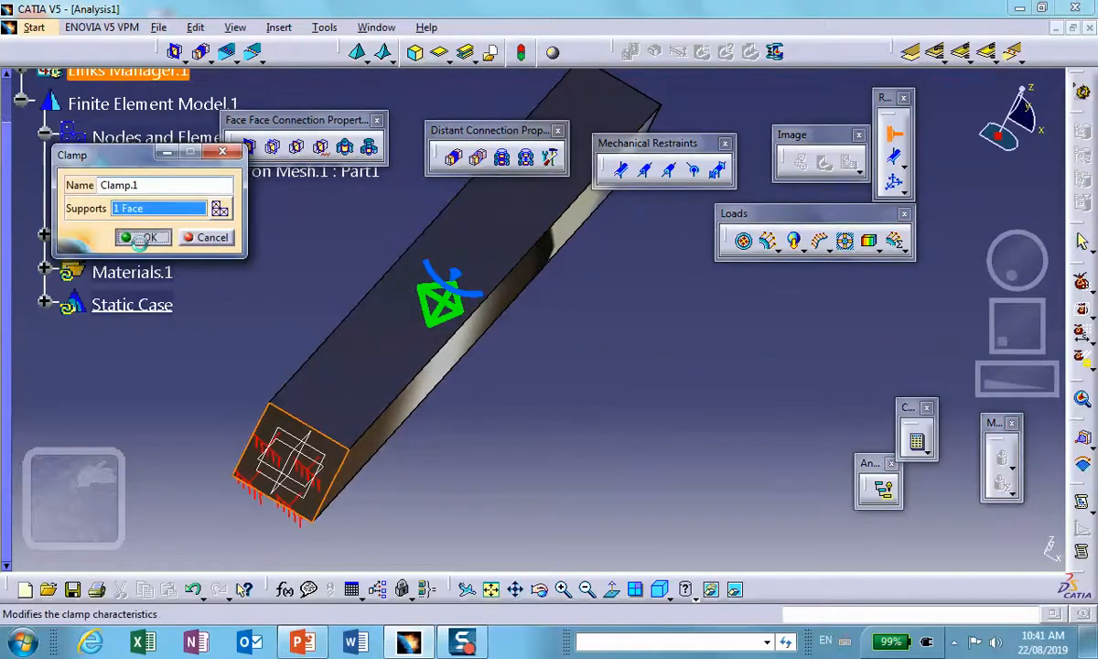
{"action": "left_click", "coordinate": [141, 236]}
Undock the virtual part tools and float the full Virtual Parts command set in free space below the beam
{"action": "middle_click_drag", "start_coordinate": [679, 377], "coordinate": [531, 315]}
{"action": "middle_click_drag", "start_coordinate": [218, 340], "coordinate": [426, 435]}
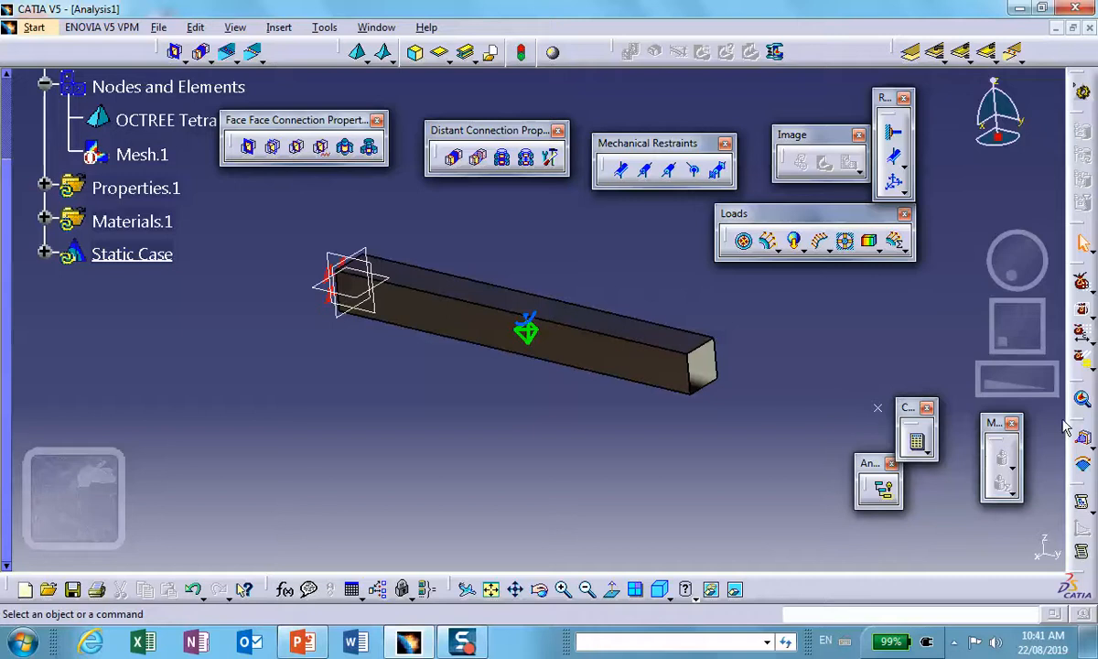
{"action": "left_click_drag", "start_coordinate": [1082, 426], "coordinate": [813, 352]}
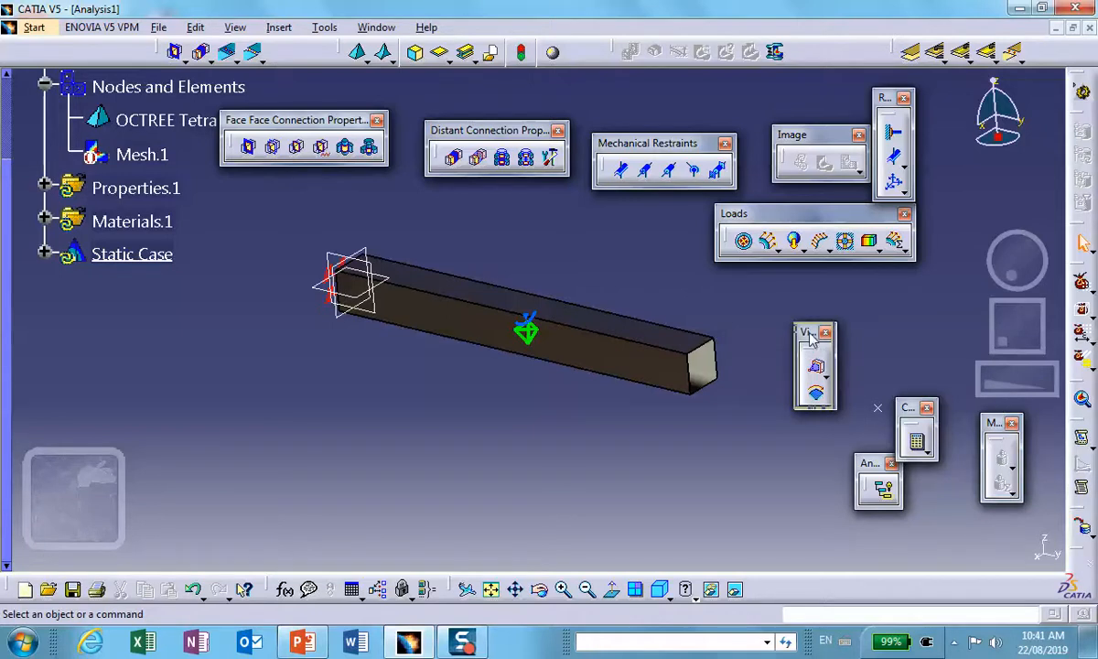
{"action": "left_click", "coordinate": [826, 382]}
{"action": "left_click_drag", "start_coordinate": [834, 395], "coordinate": [649, 514]}
{"action": "left_click_drag", "start_coordinate": [723, 437], "coordinate": [729, 484]}
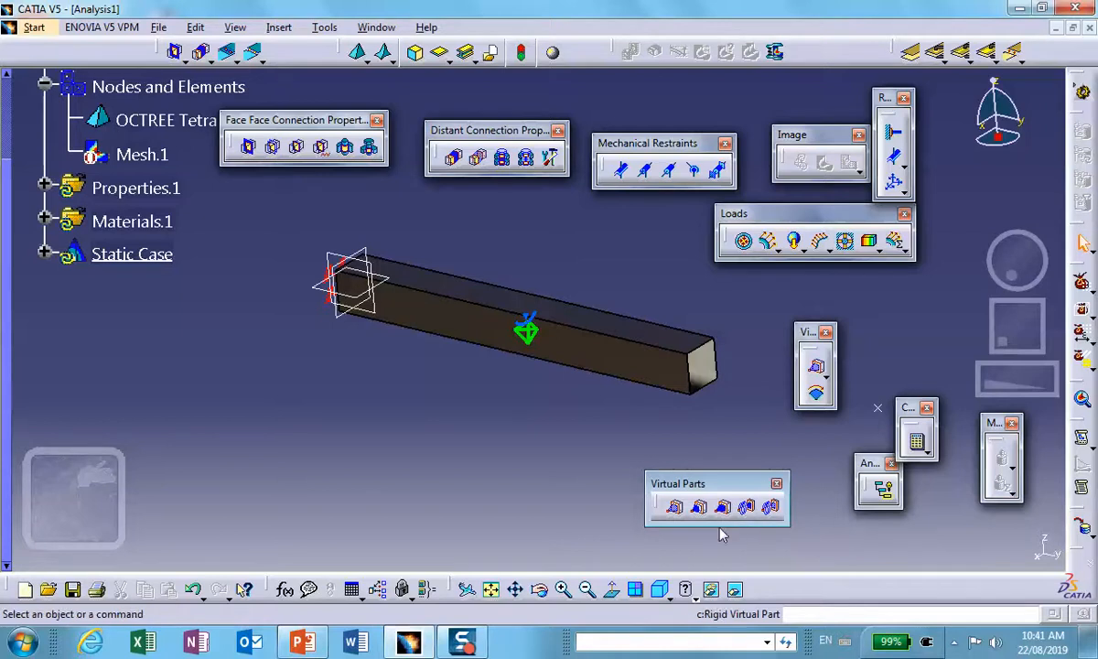
{"action": "middle_click_drag", "start_coordinate": [595, 395], "coordinate": [505, 444]}
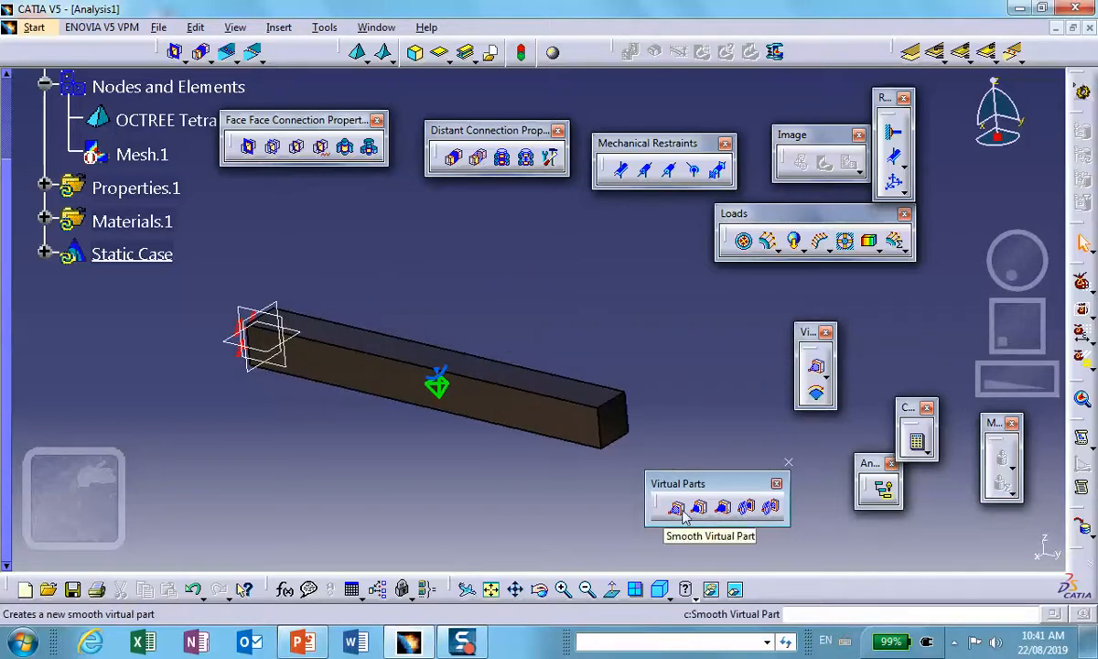
{"action": "left_click_drag", "start_coordinate": [684, 485], "coordinate": [696, 501]}
Create a rigid virtual part supported by the beam's free end face, with the offset point as its handler
{"action": "left_click", "coordinate": [737, 525]}
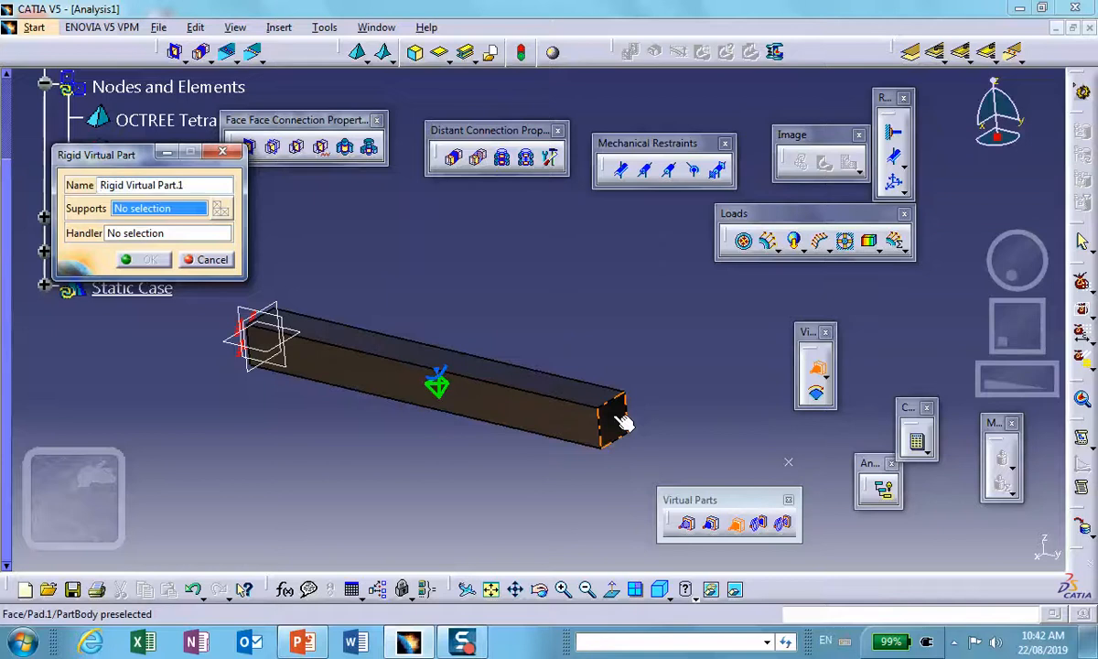
{"action": "left_click", "coordinate": [621, 421]}
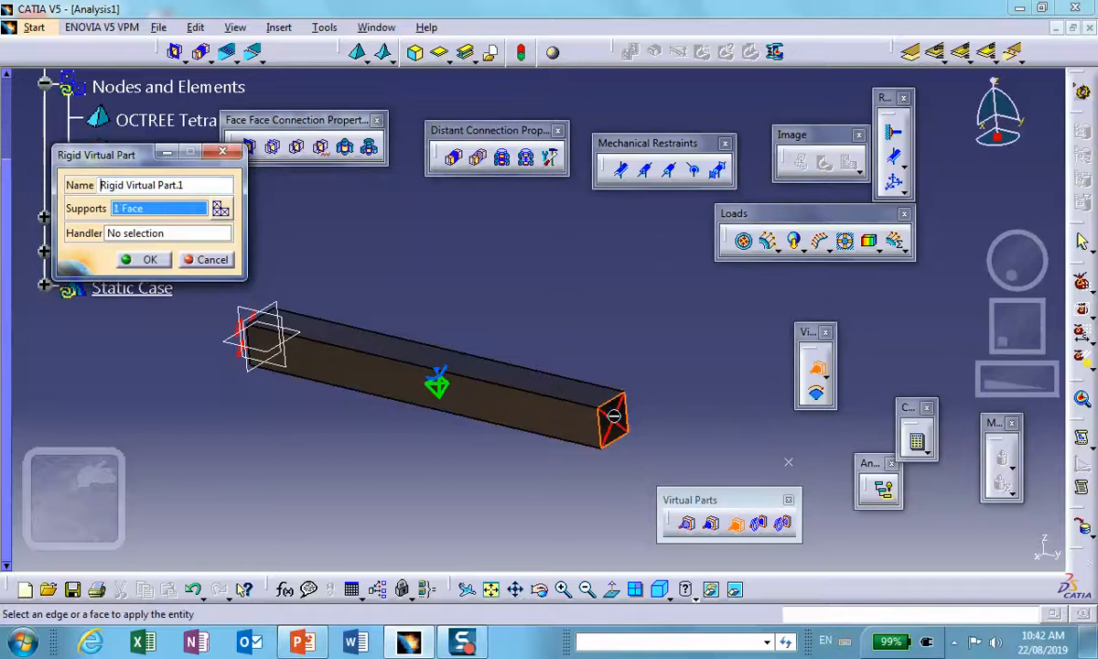
{"action": "left_click", "coordinate": [184, 231]}
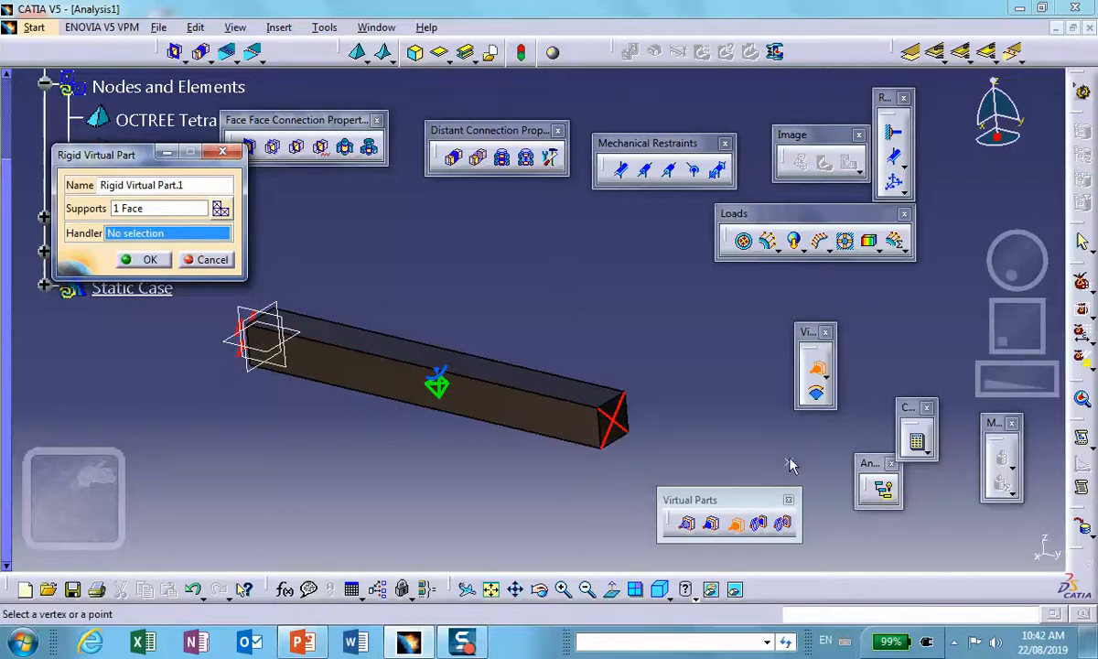
{"action": "left_click", "coordinate": [787, 460]}
{"action": "middle_click_drag", "start_coordinate": [568, 391], "coordinate": [466, 311]}
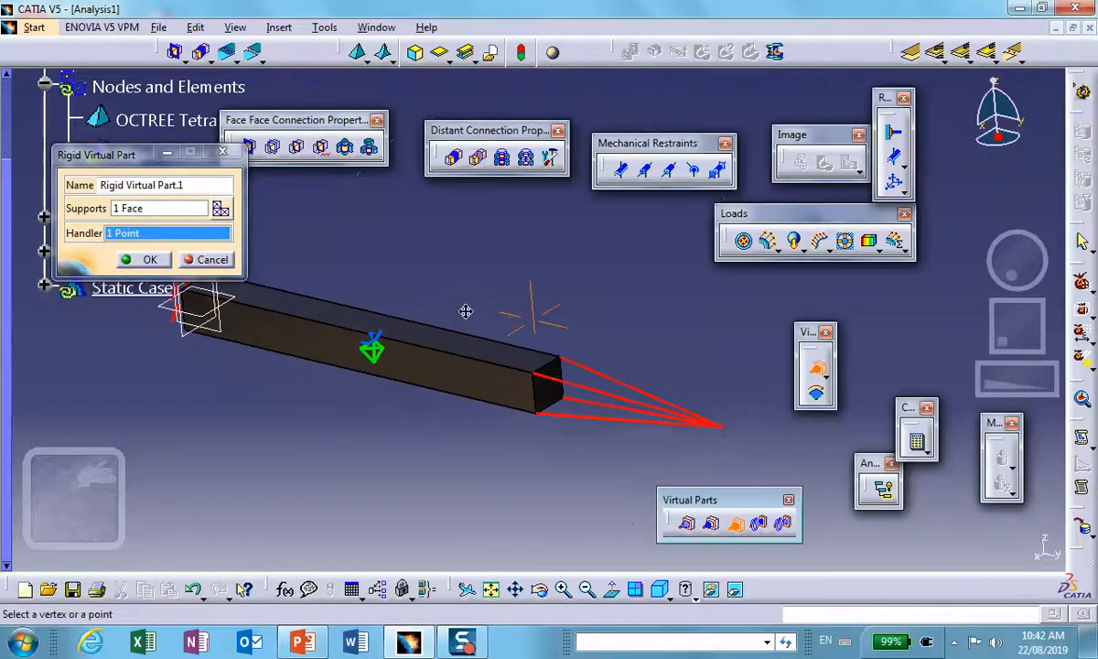
{"action": "left_click", "coordinate": [146, 259]}
{"action": "middle_click_drag", "start_coordinate": [503, 387], "coordinate": [492, 454]}
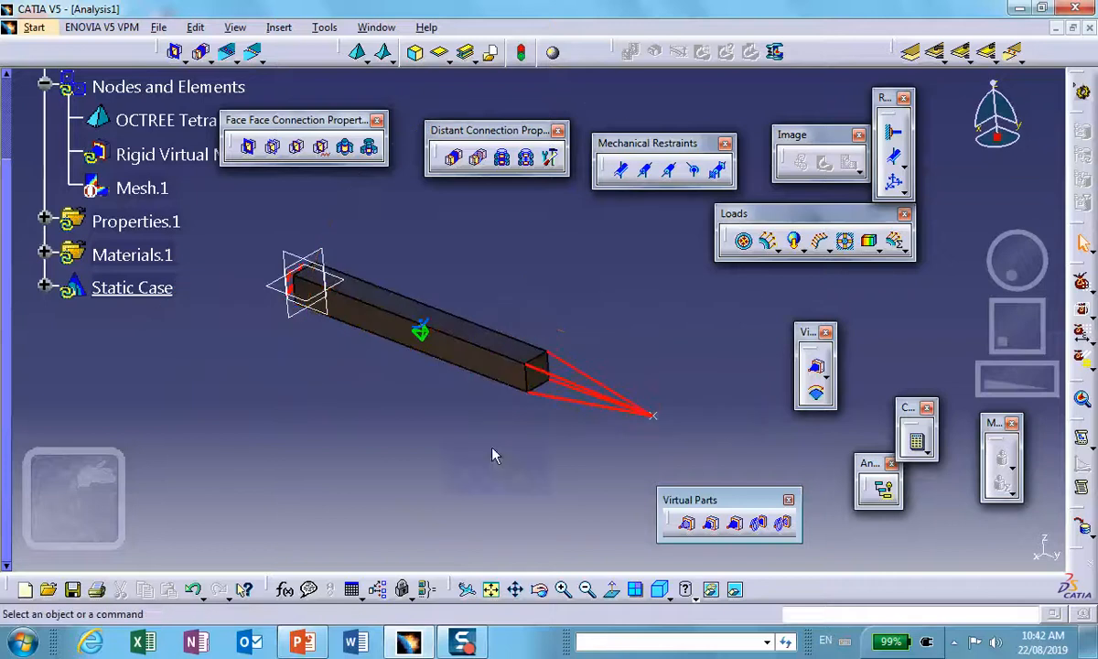
Apply a distributed force to the offset point with a Z component of -1000 N and a Y component of 0
{"action": "right_click", "coordinate": [651, 415]}
{"action": "left_click", "coordinate": [545, 258]}
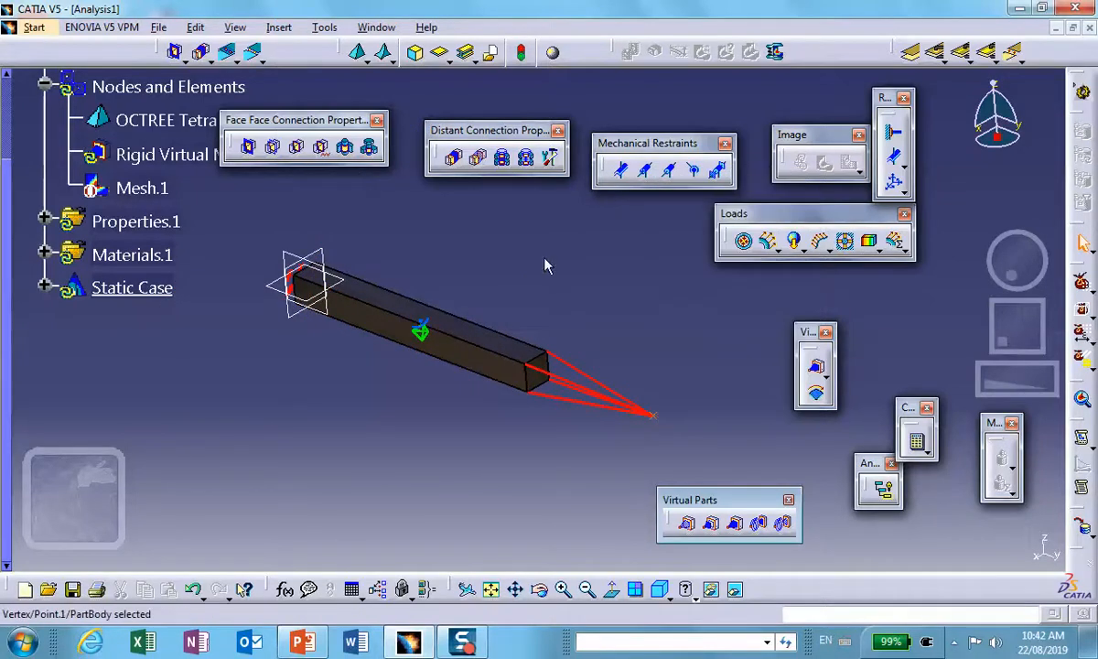
{"action": "left_click", "coordinate": [767, 240]}
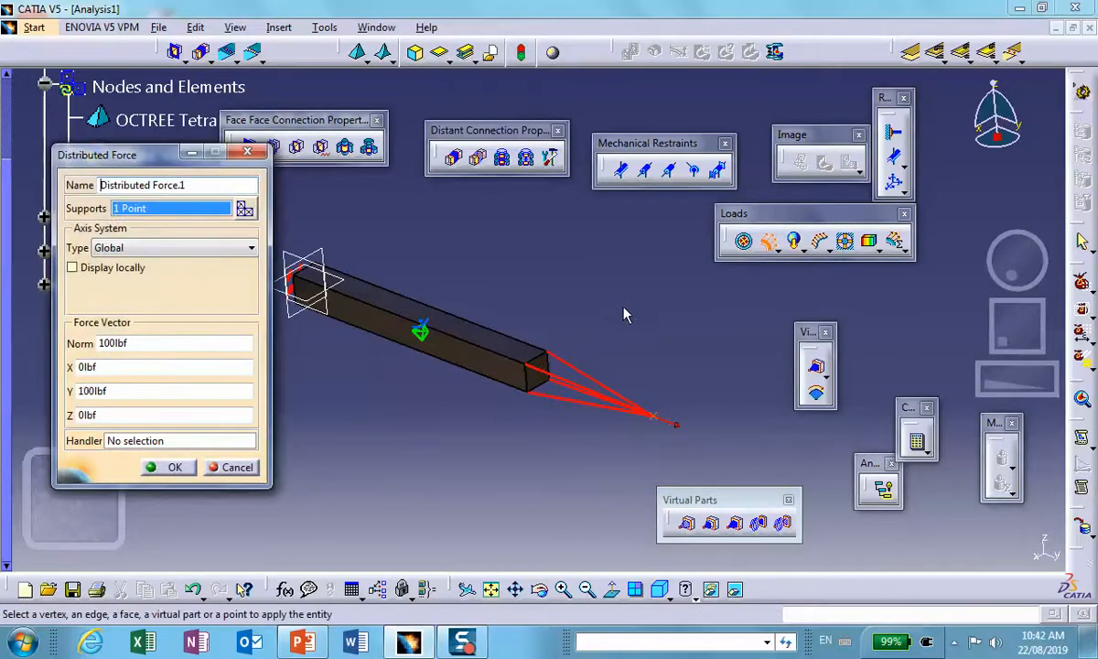
{"action": "left_click", "coordinate": [114, 418]}
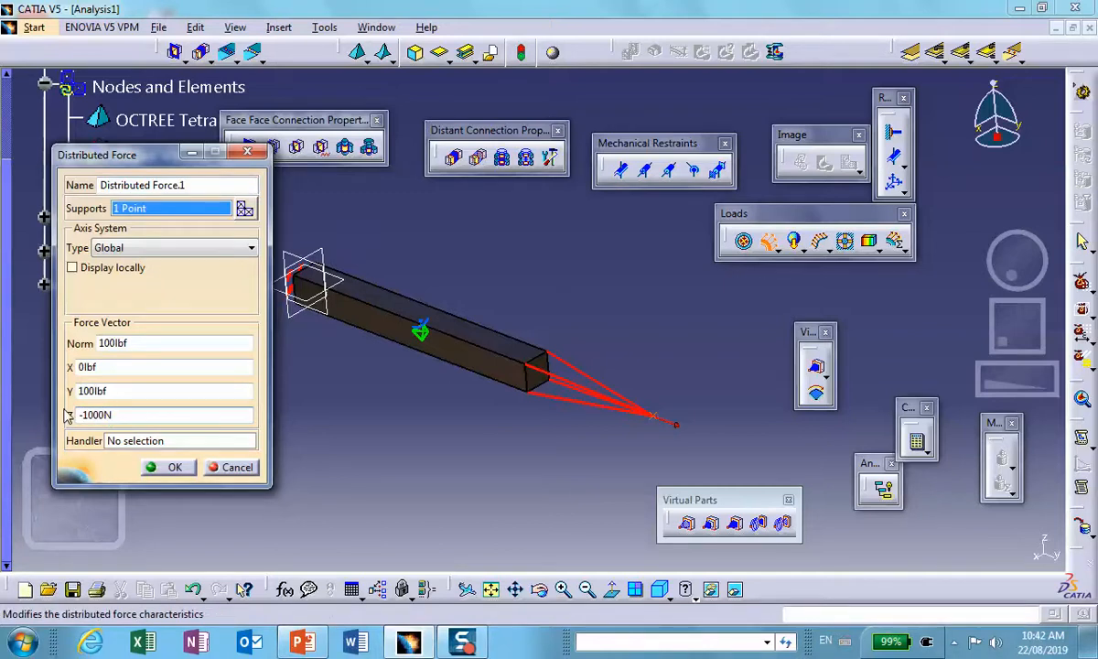
{"action": "type", "text": "-1000N"}
{"action": "key", "text": "shift+Tab"}
{"action": "type", "text": "0"}
{"action": "left_click", "coordinate": [169, 467]}
{"action": "middle_click_drag", "start_coordinate": [414, 501], "coordinate": [455, 530]}
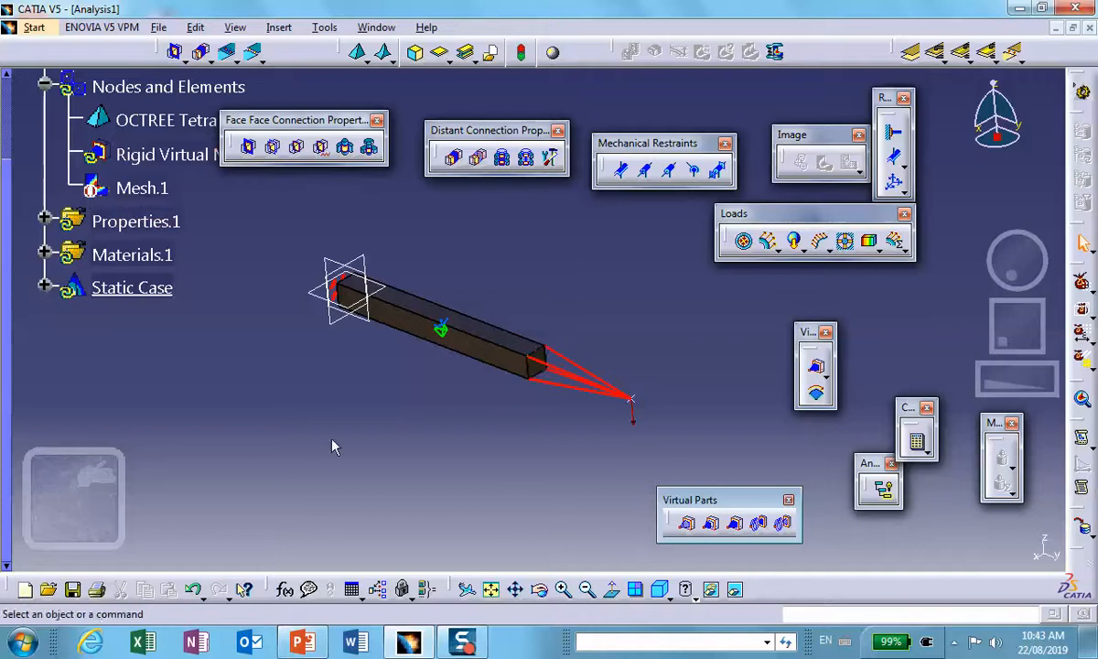
Compute the static analysis, accepting the computation resource estimation
{"action": "left_click", "coordinate": [916, 441]}
{"action": "left_click", "coordinate": [957, 543]}
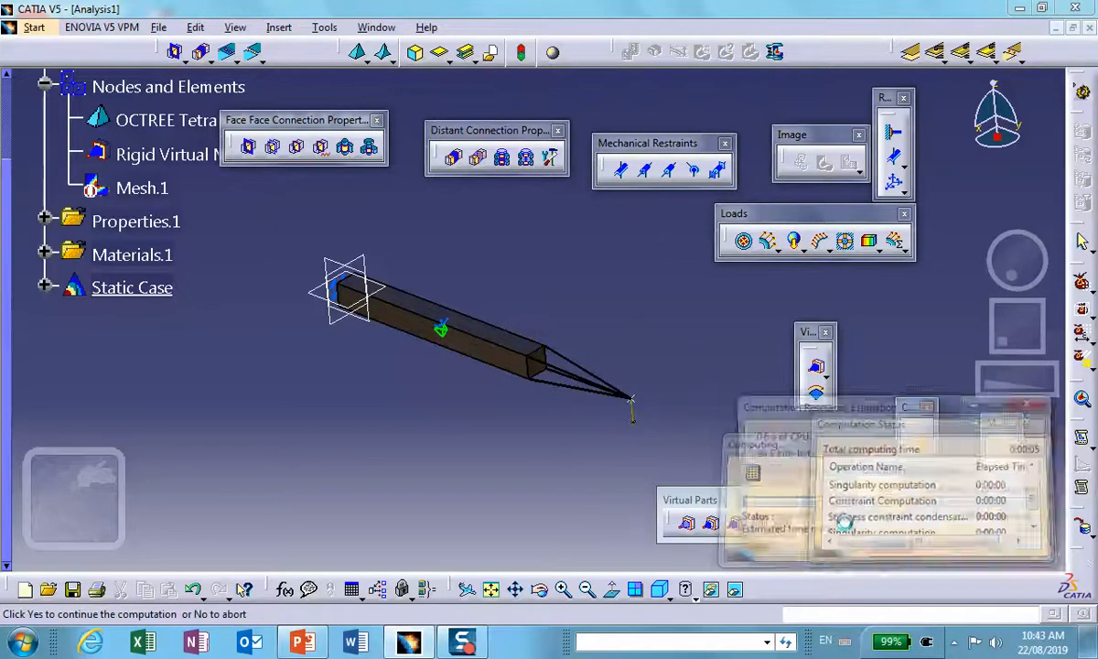
{"action": "left_click", "coordinate": [983, 542]}
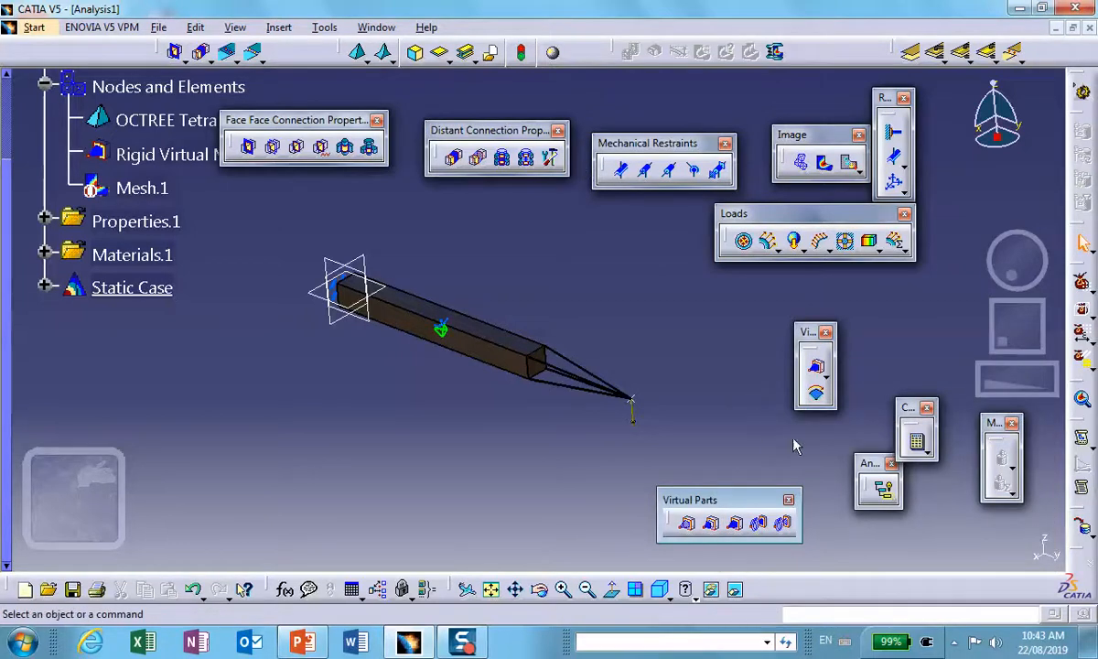
Generate the deformed mesh image of the static case, play its animation and close the player
{"action": "left_click", "coordinate": [801, 163]}
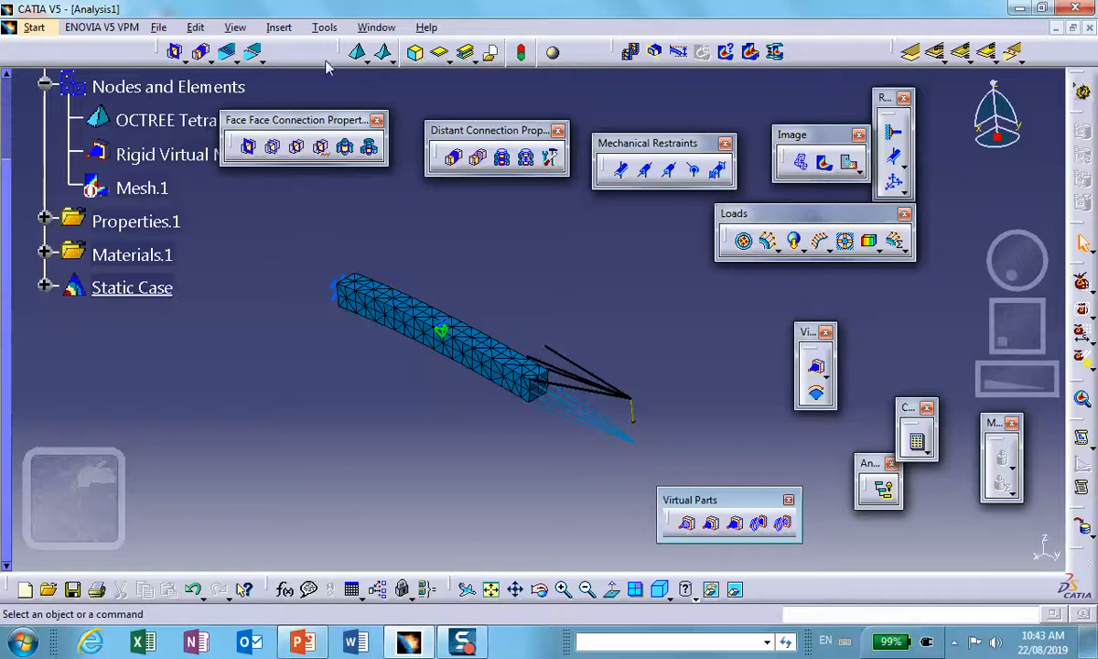
{"action": "left_click", "coordinate": [630, 53]}
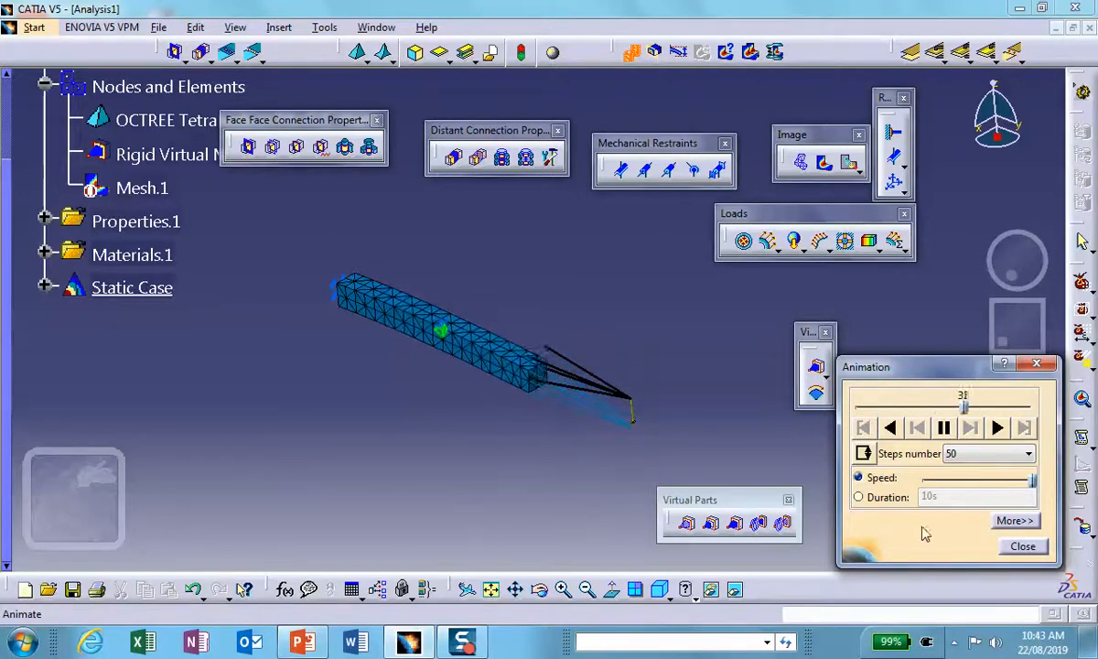
{"action": "left_click", "coordinate": [1023, 546]}
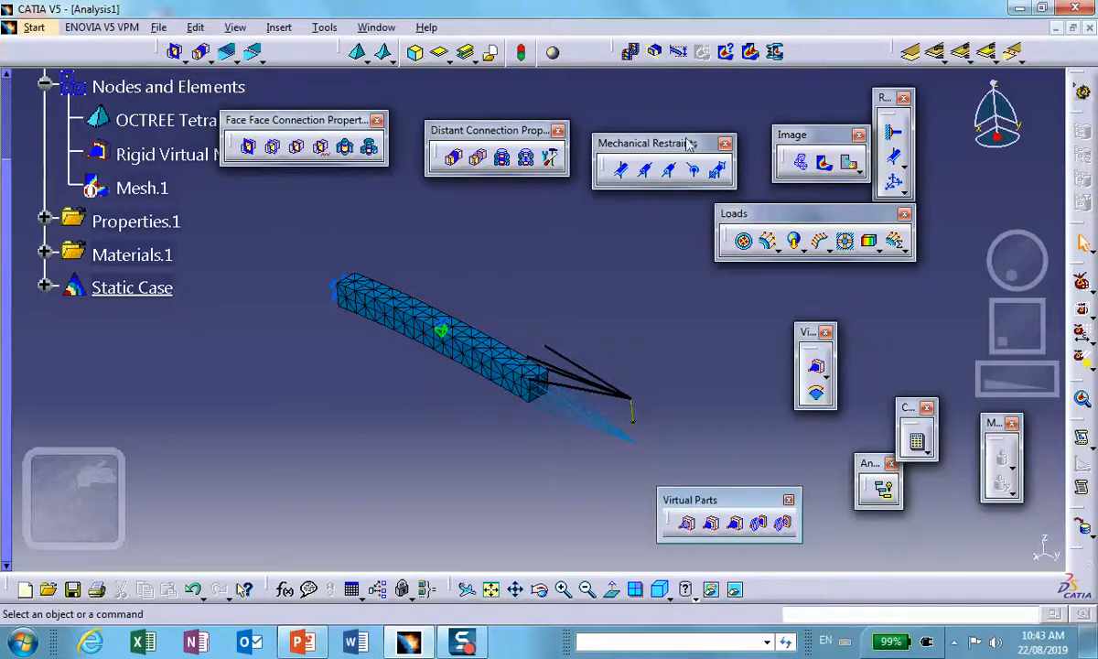
Generate the translational displacement image and change its type from Symbol to Average iso
{"action": "left_click", "coordinate": [849, 165]}
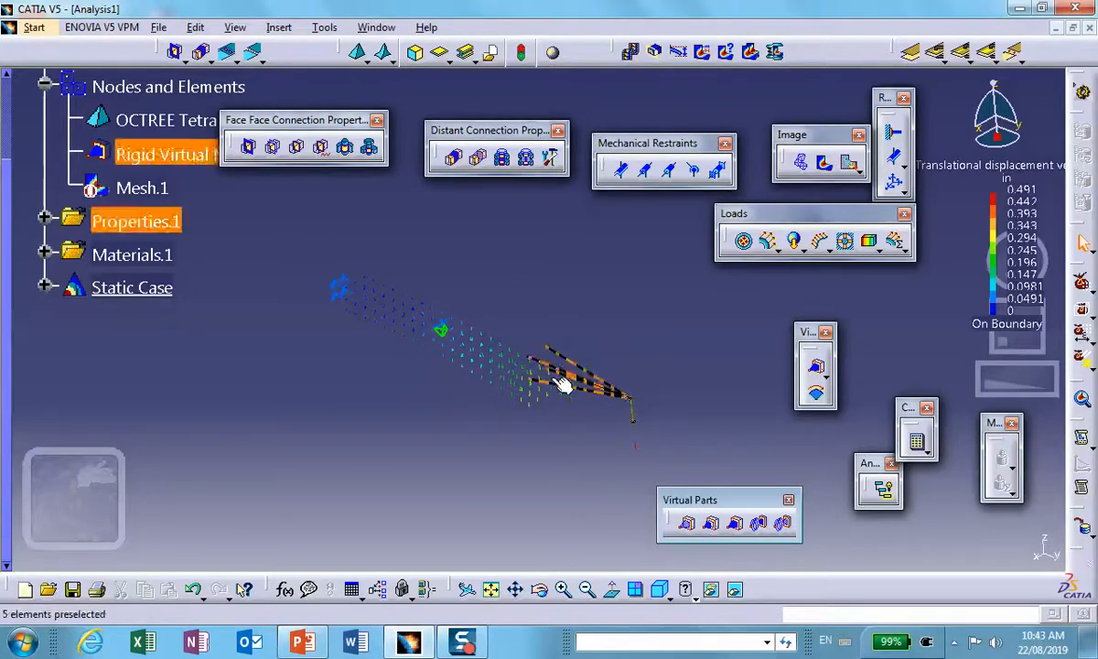
{"action": "double_click", "coordinate": [491, 342]}
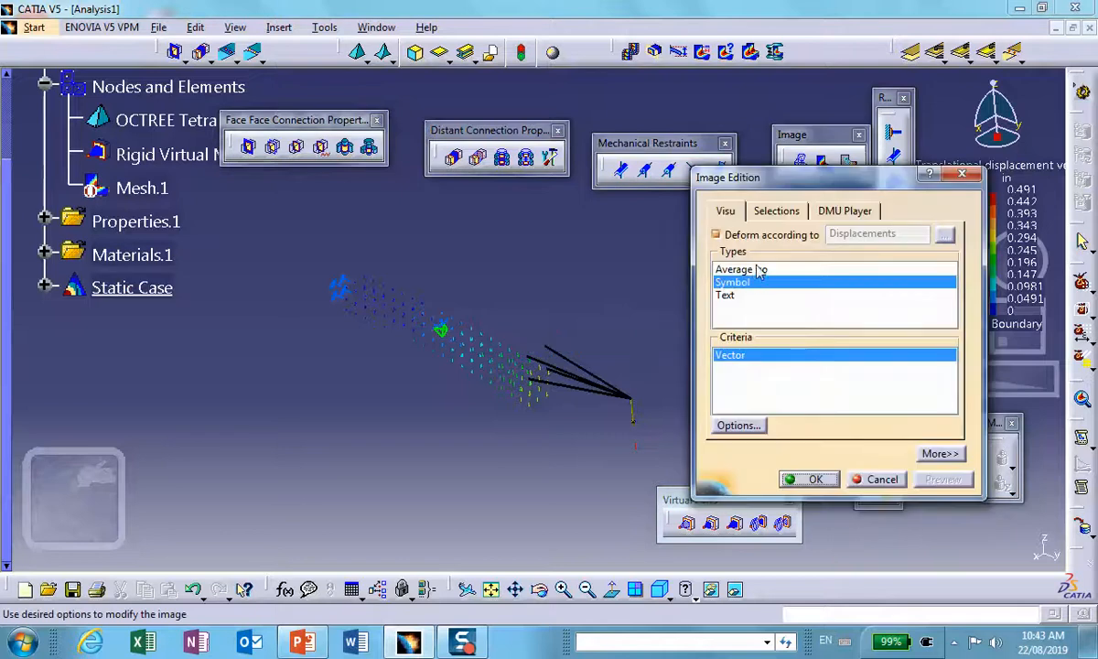
{"action": "left_click", "coordinate": [758, 269]}
{"action": "left_click", "coordinate": [809, 478]}
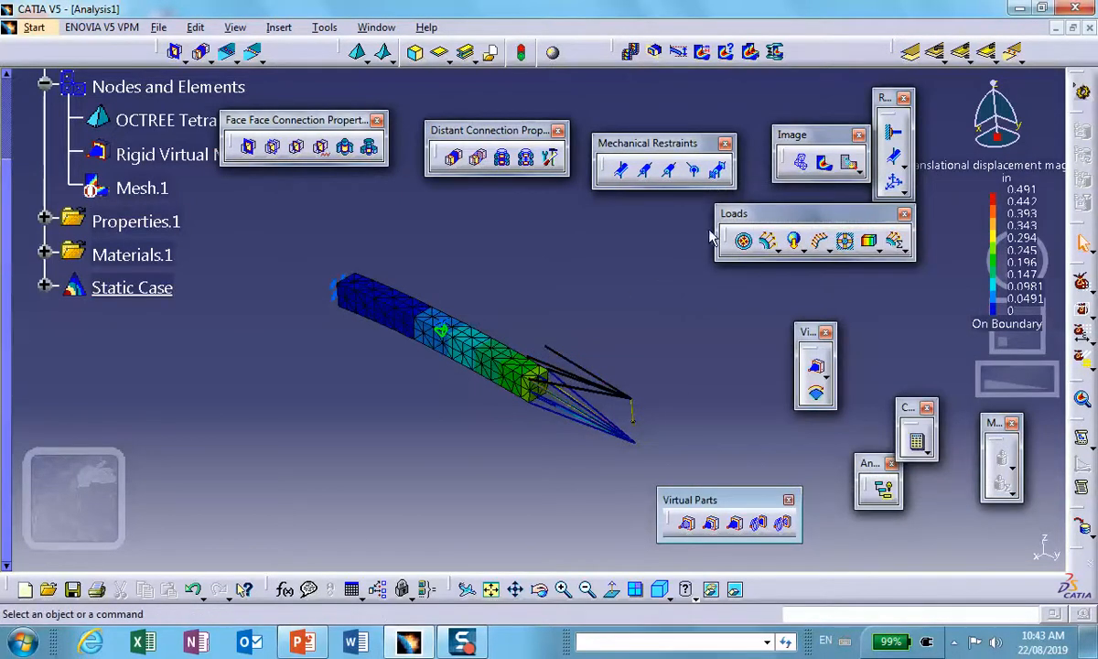
Generate the Von Mises stress image and examine the stress distribution near the beam's clamped end
{"action": "left_click", "coordinate": [824, 167]}
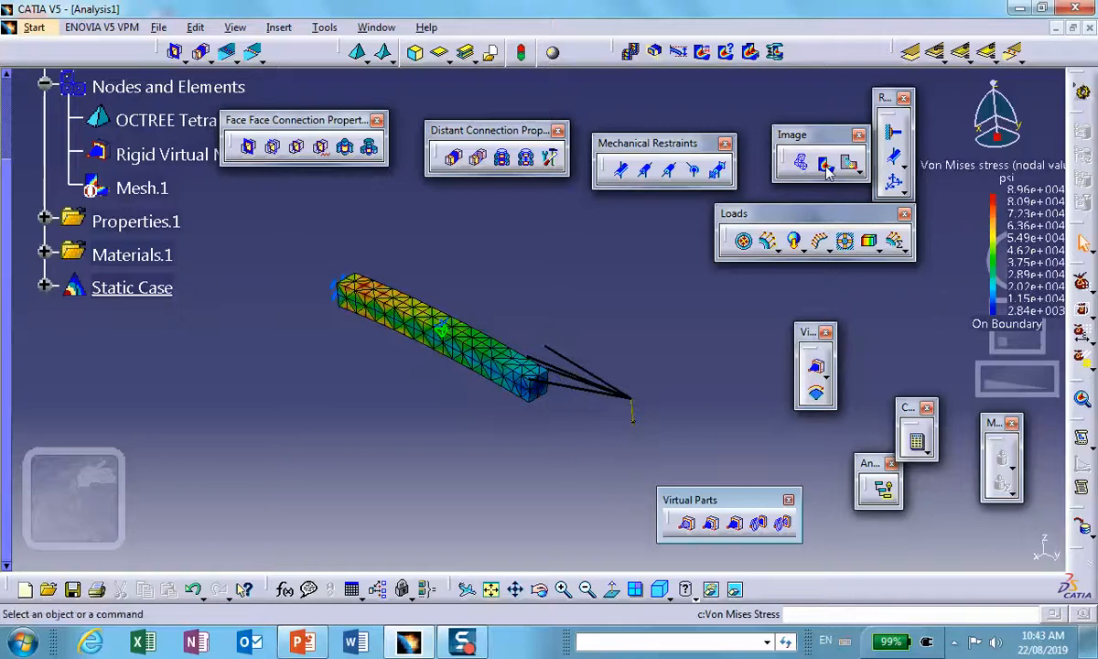
{"action": "middle_click_drag", "start_coordinate": [434, 394], "coordinate": [422, 311], "text": "ctrl"}
{"action": "scroll", "coordinate": [366, 277], "scroll_direction": "down", "scroll_amount": 1}
{"action": "middle_click_drag", "start_coordinate": [356, 274], "coordinate": [592, 307]}
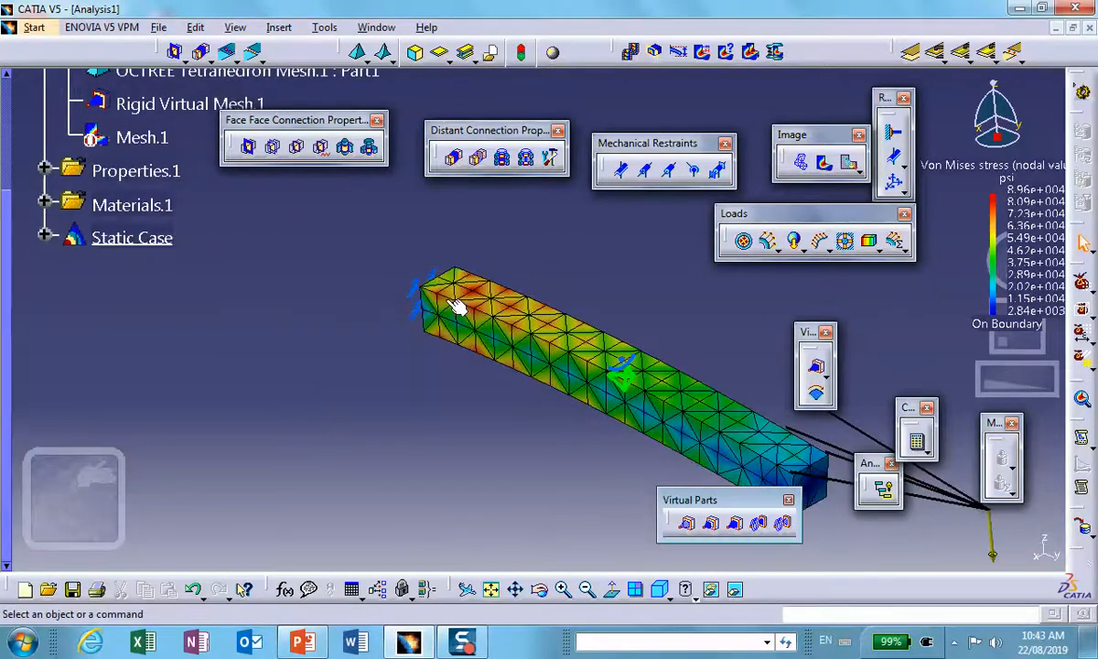
{"action": "middle_click_drag", "start_coordinate": [471, 324], "coordinate": [382, 390]}
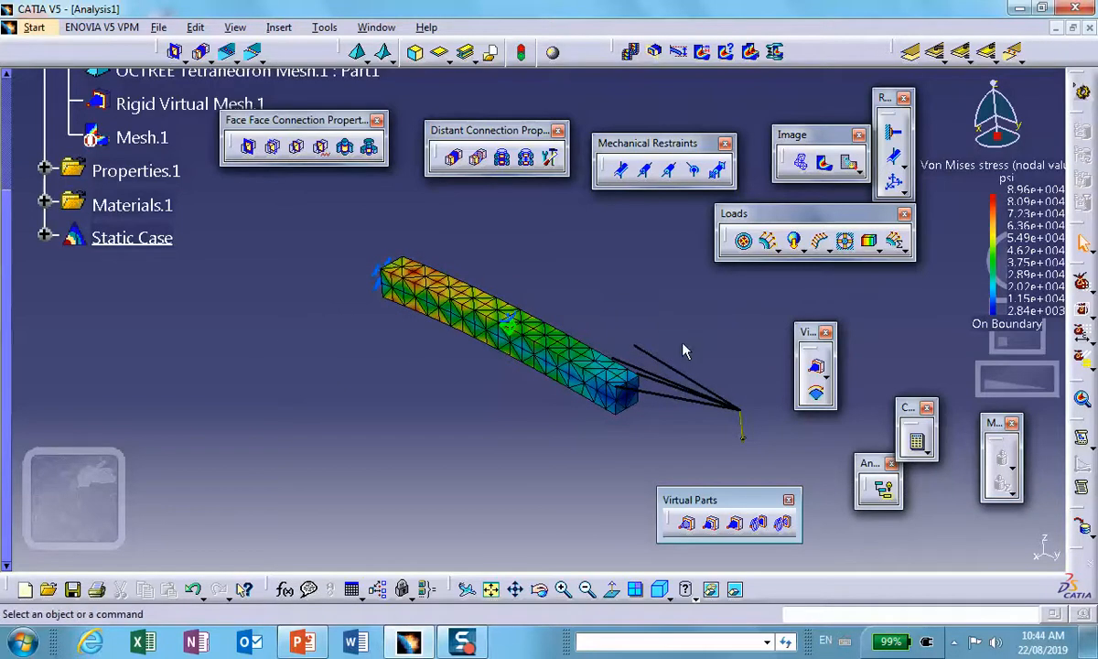
{"action": "middle_click_drag", "start_coordinate": [677, 370], "coordinate": [578, 364]}
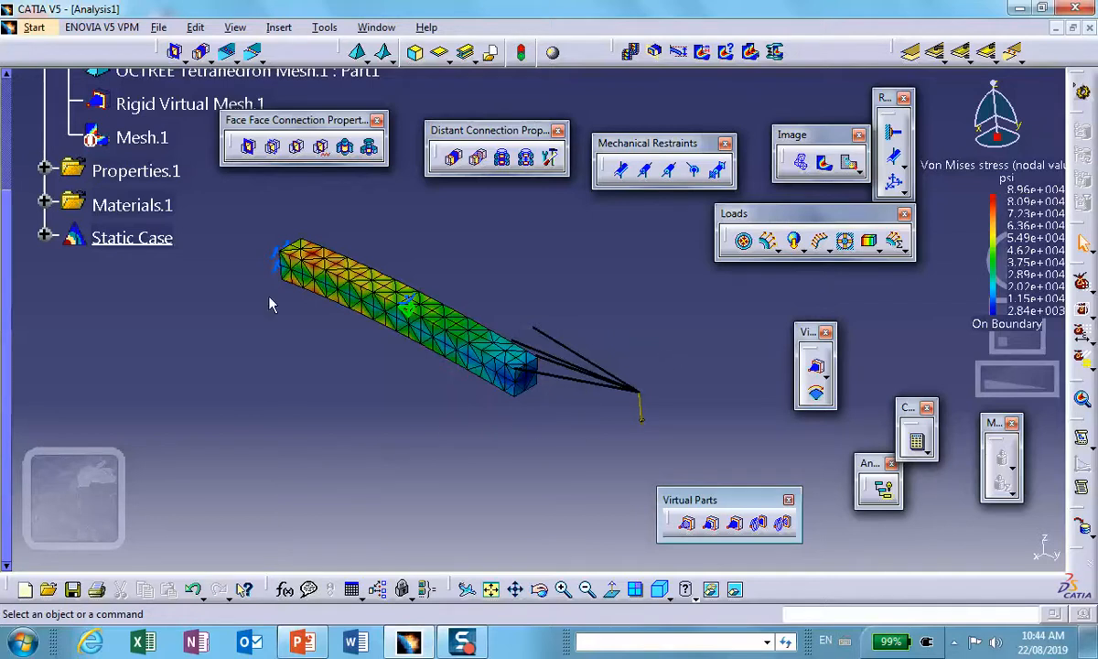
Hide the rigid virtual part's connecting lines at the beam's free end
{"action": "scroll", "coordinate": [127, 294], "scroll_direction": "up", "scroll_amount": 1}
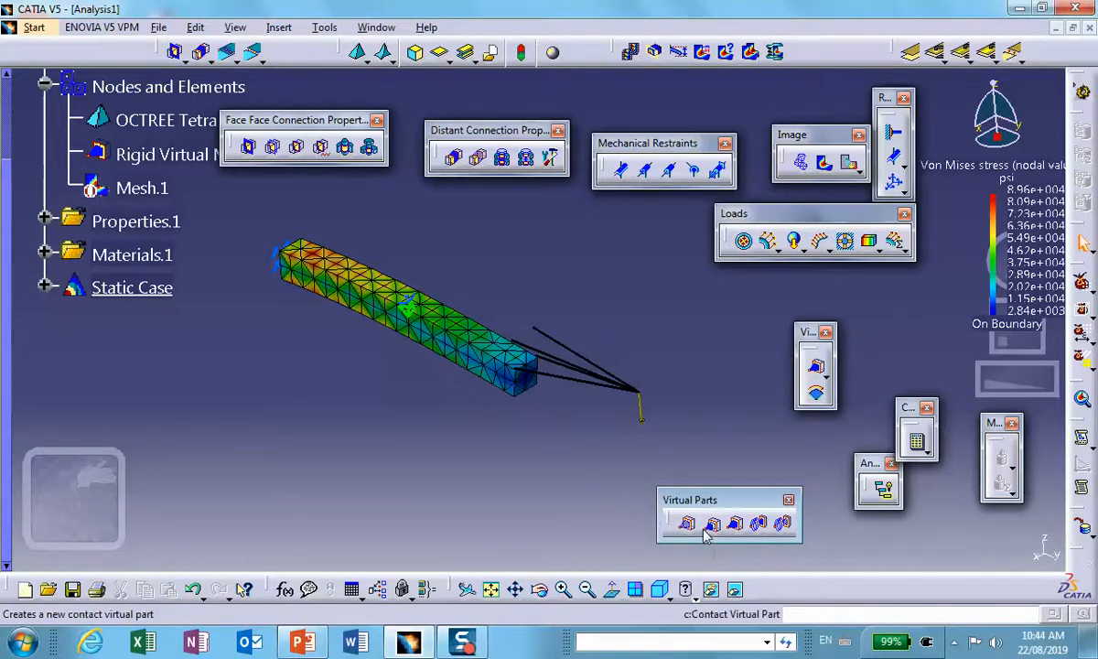
{"action": "right_click", "coordinate": [559, 366]}
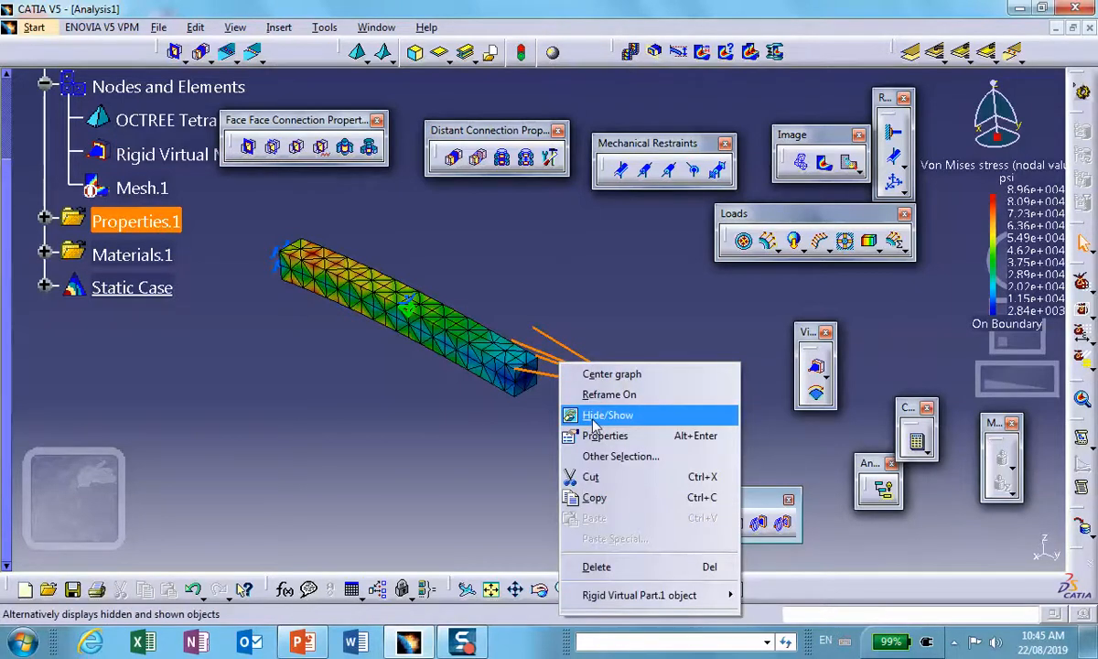
{"action": "left_click", "coordinate": [593, 418]}
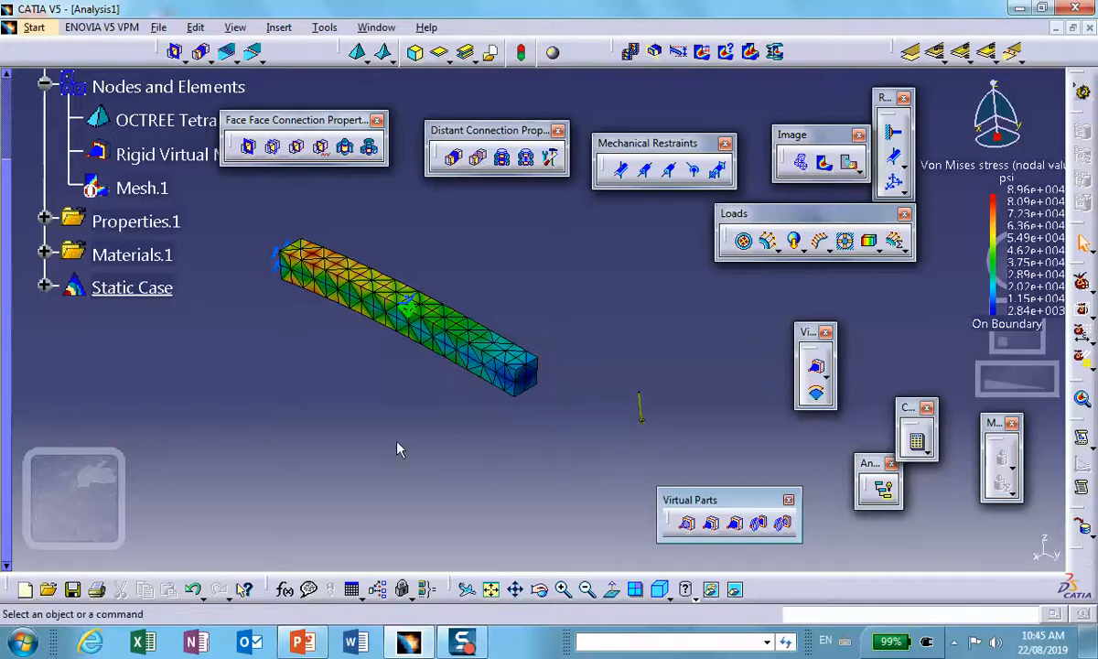
Switch to the PowerPoint presentation M2D_Virtual_Parts_Statics.pptx, view its first slide with the paper abstract, and return to CATIA
{"action": "left_click", "coordinate": [302, 641]}
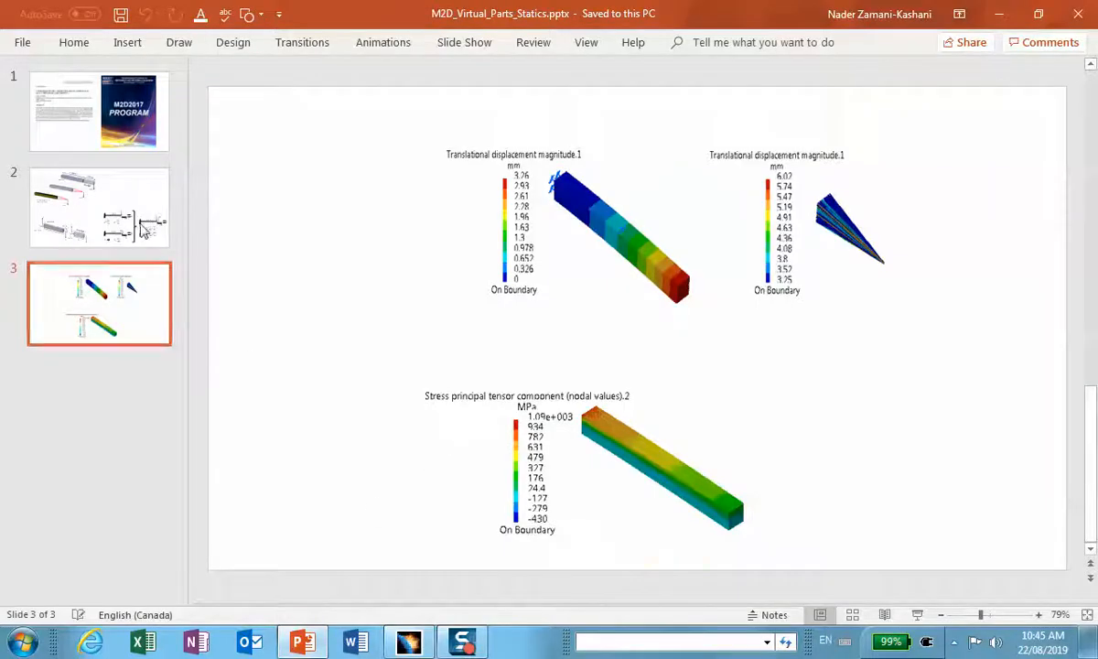
{"action": "left_click", "coordinate": [126, 134]}
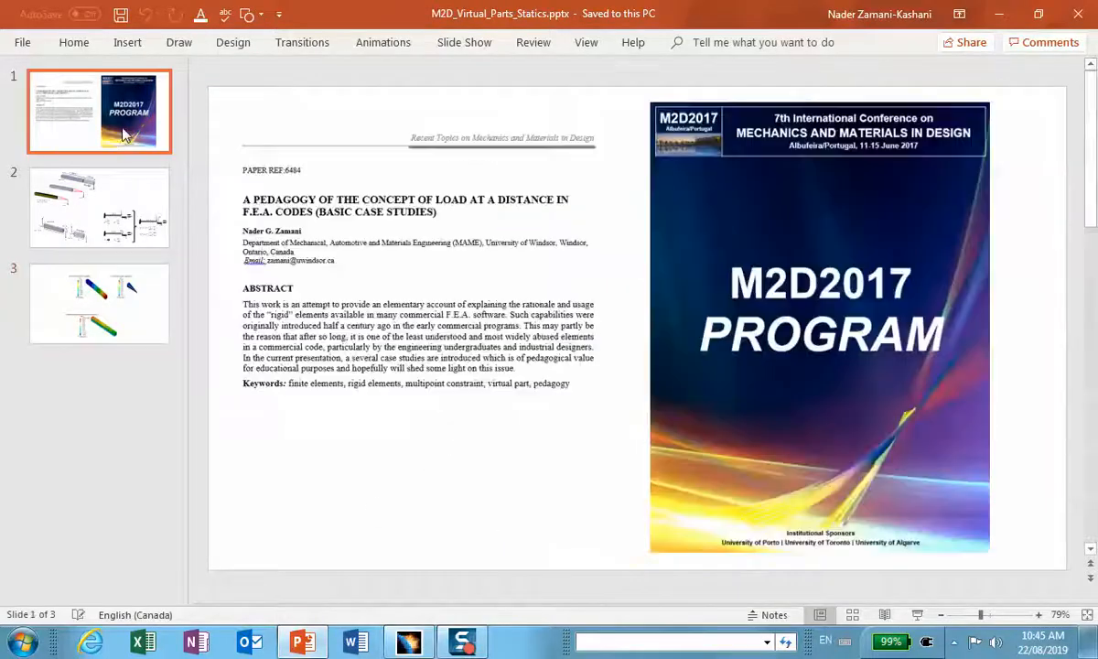
{"action": "left_click", "coordinate": [999, 14]}
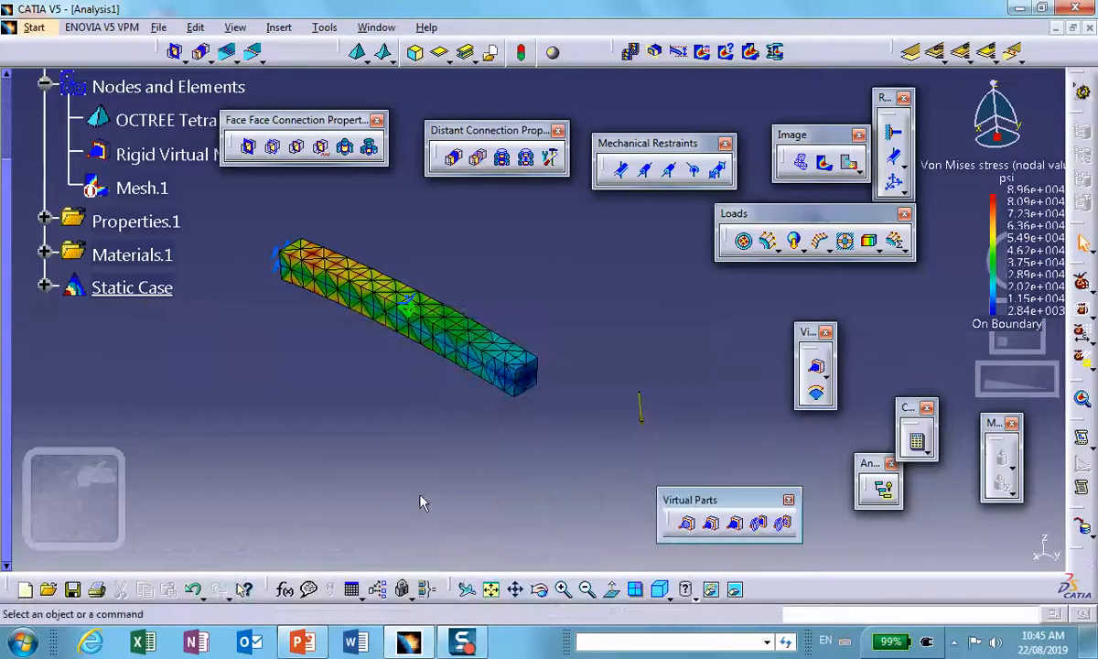